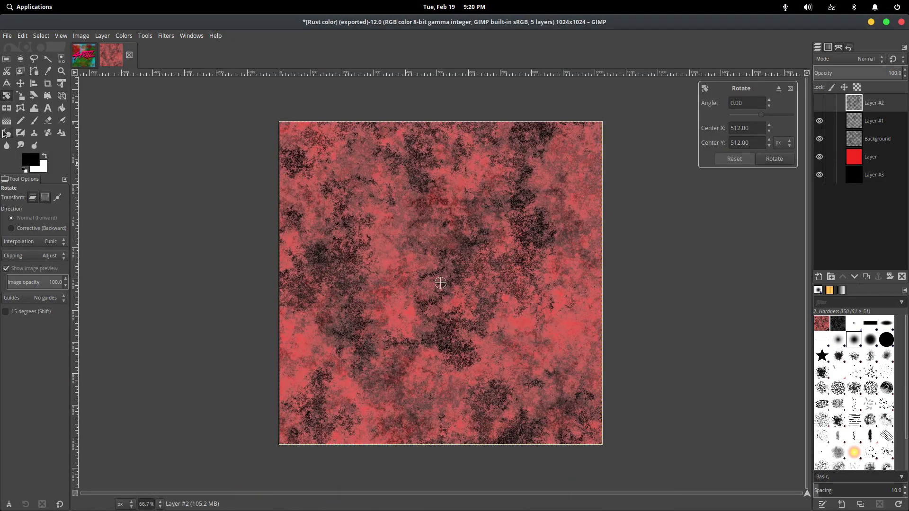
Switch to the Move tool so Layer #2 is not rotated
{"action": "left_click", "coordinate": [22, 82]}
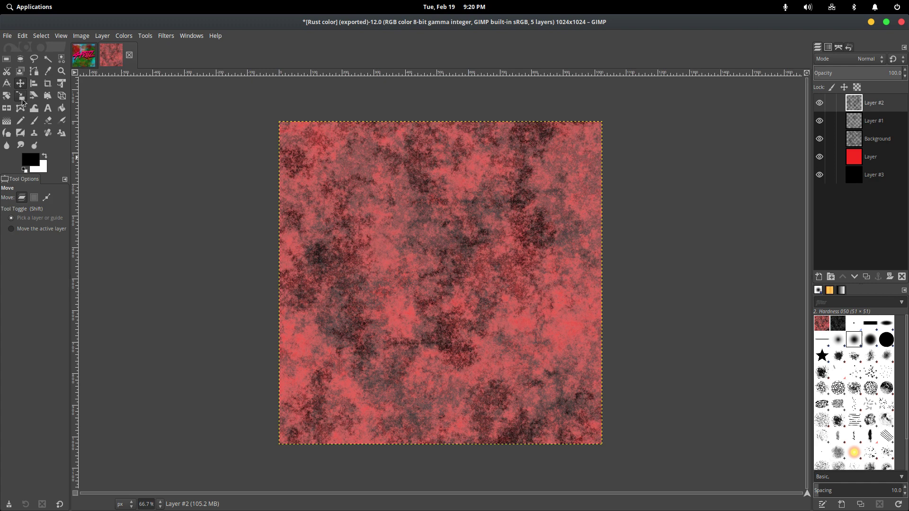
Create a new 1920×1024 image from File > New
{"action": "left_click", "coordinate": [7, 37]}
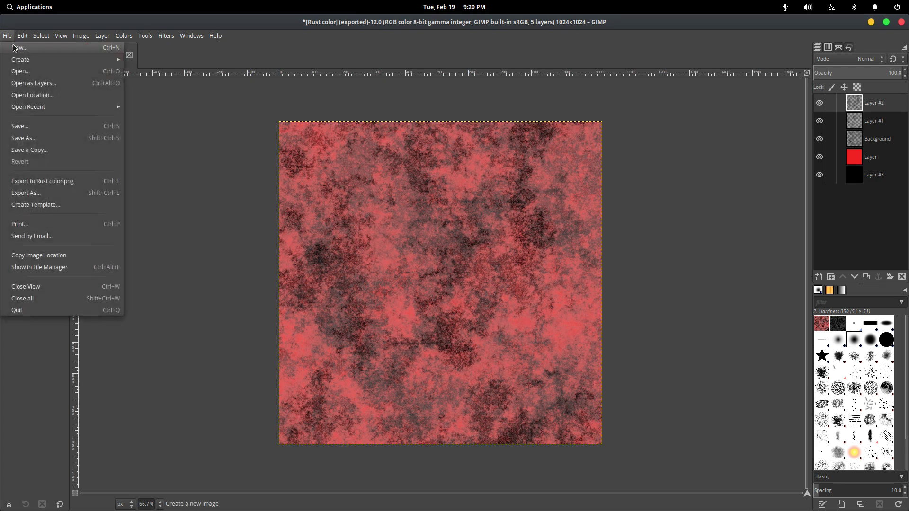
{"action": "left_click", "coordinate": [14, 46]}
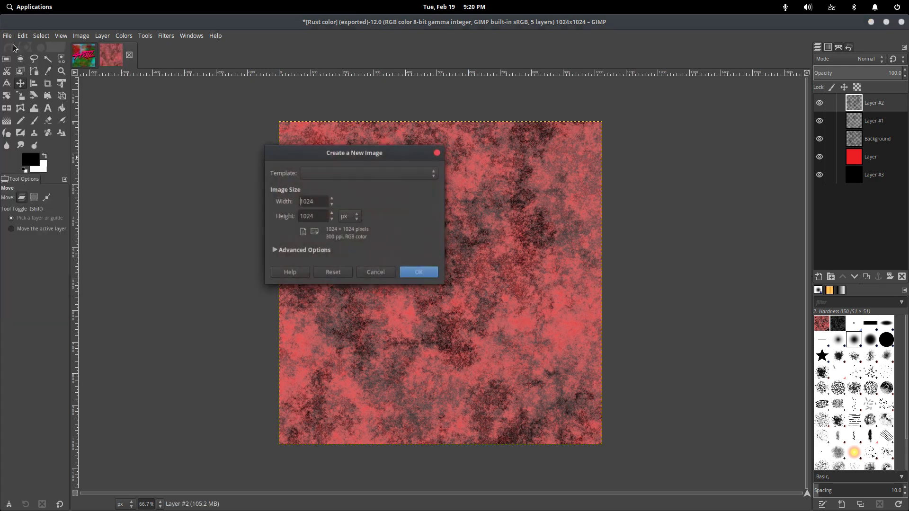
{"action": "left_click", "coordinate": [313, 174]}
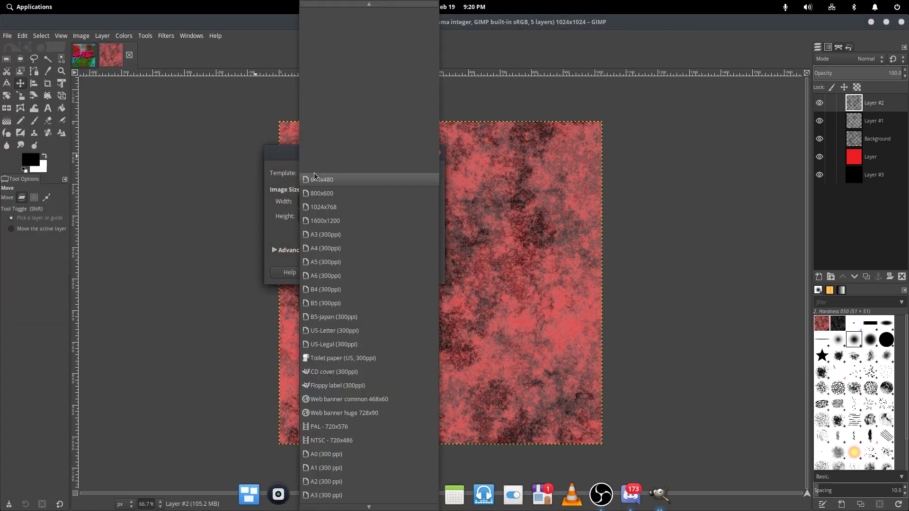
{"action": "left_click", "coordinate": [290, 219]}
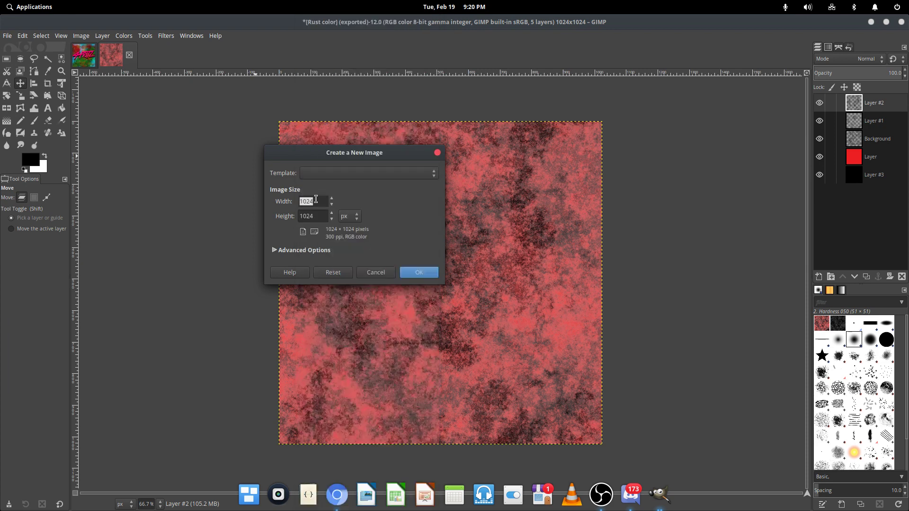
{"action": "key", "text": "Tab"}
{"action": "type", "text": "1"}
{"action": "key", "text": "Return"}
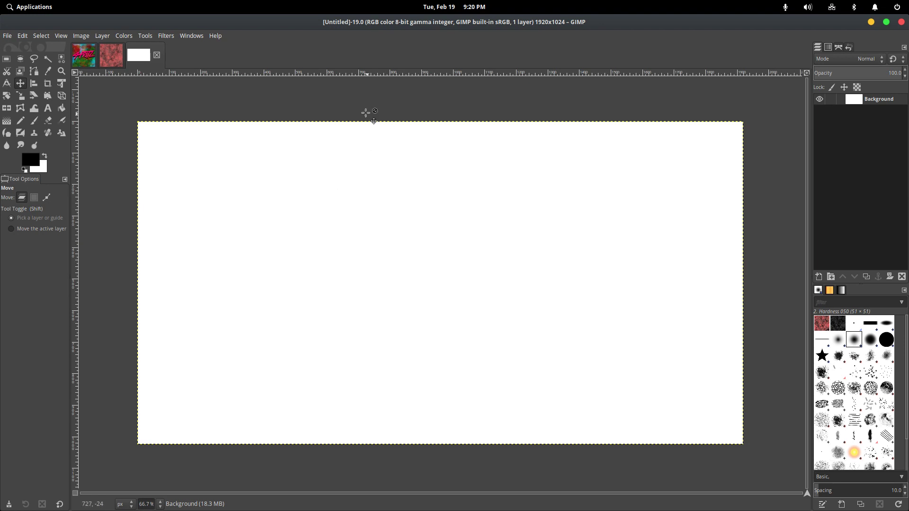
Create another new image, this time 1920×1080
{"action": "left_click", "coordinate": [7, 36]}
{"action": "left_click", "coordinate": [16, 45]}
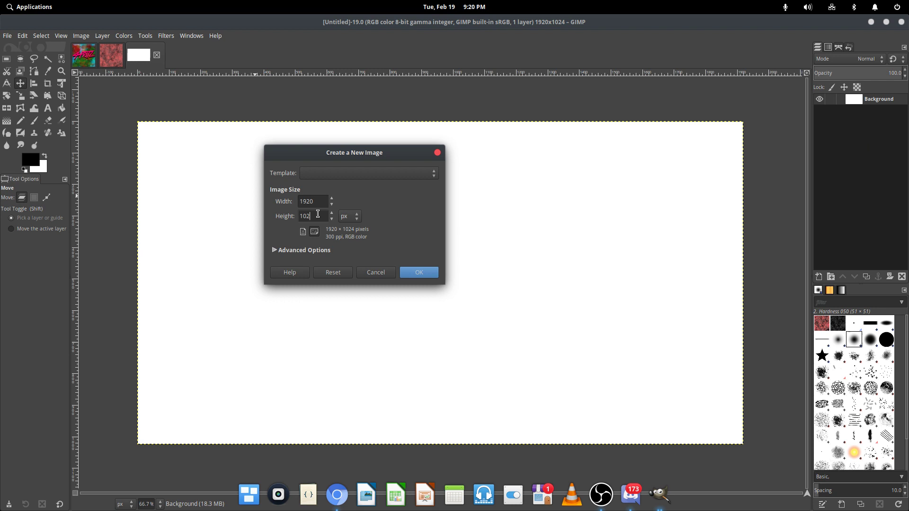
{"action": "type", "text": "0"}
{"action": "key", "text": "Return"}
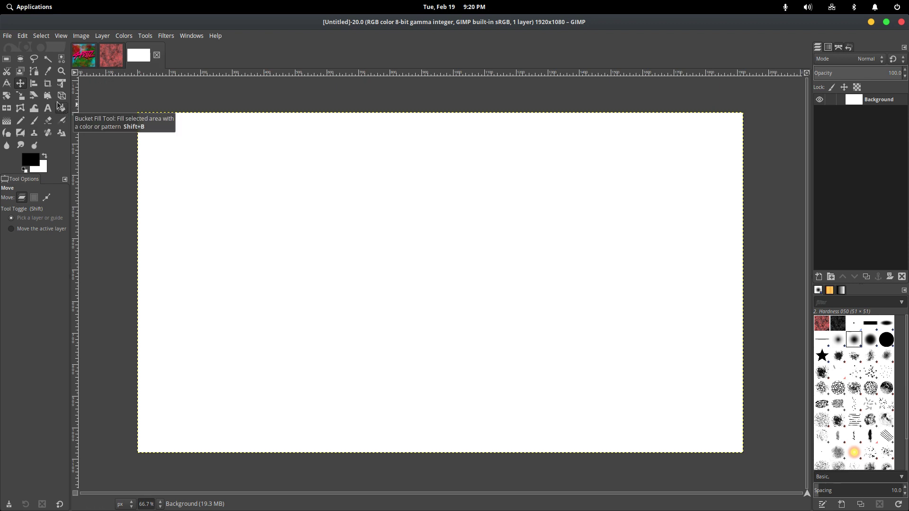
Bucket-fill the new canvas with pure red, then return to the Rust color image
{"action": "left_click", "coordinate": [61, 109]}
{"action": "left_click", "coordinate": [29, 164]}
{"action": "left_click", "coordinate": [285, 234]}
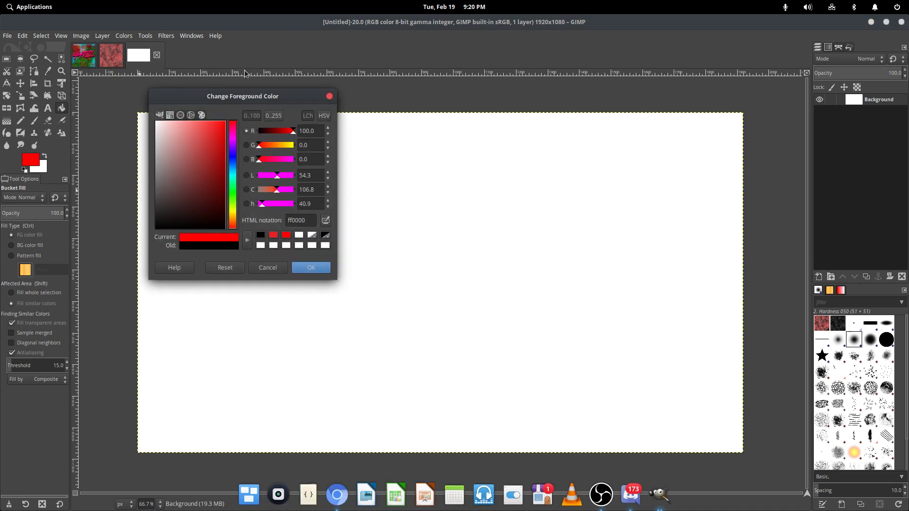
{"action": "left_click", "coordinate": [310, 267]}
{"action": "left_click", "coordinate": [194, 202]}
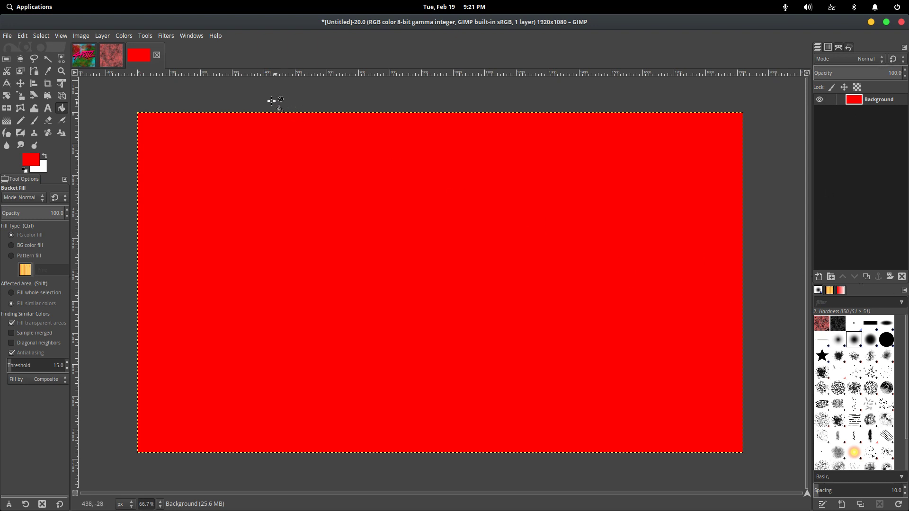
{"action": "left_click", "coordinate": [114, 64]}
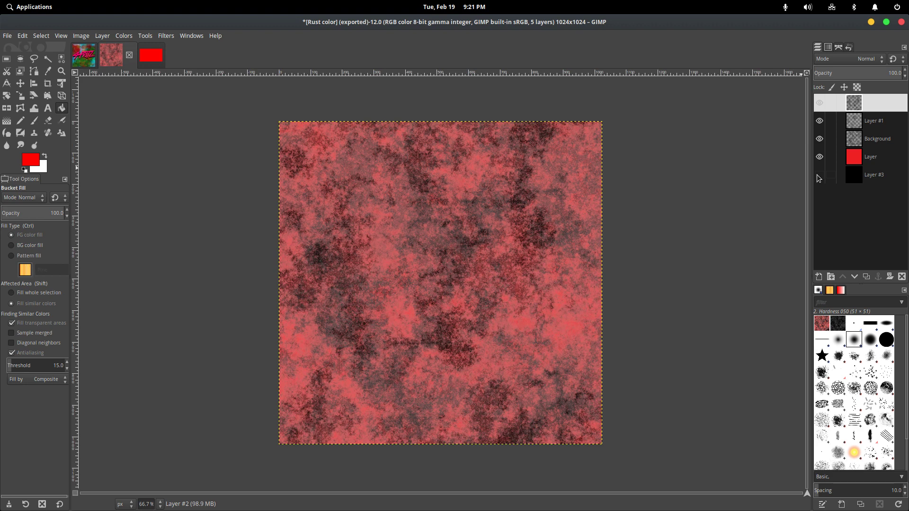
Hide the red Layer and Layer #3 in the Rust color image
{"action": "left_click", "coordinate": [818, 175]}
{"action": "left_click", "coordinate": [816, 158]}
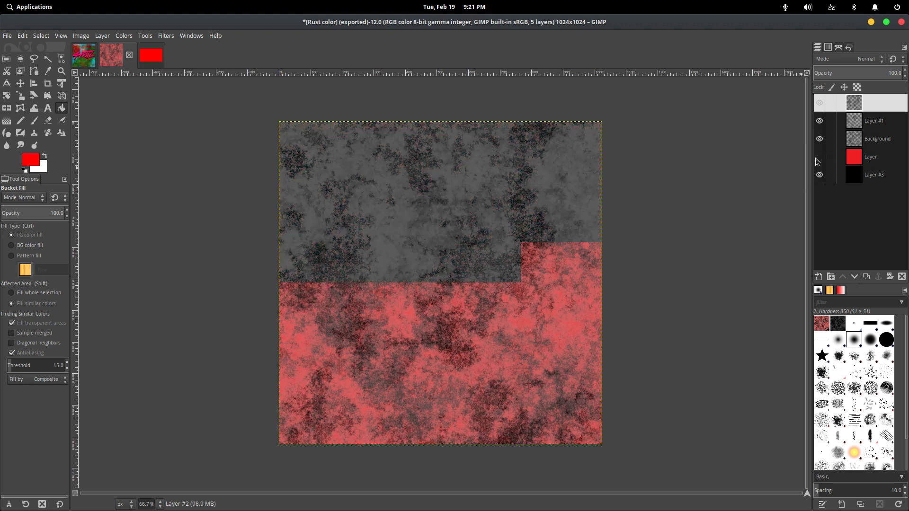
{"action": "left_click", "coordinate": [815, 158]}
{"action": "left_click", "coordinate": [854, 163]}
{"action": "left_click", "coordinate": [818, 157]}
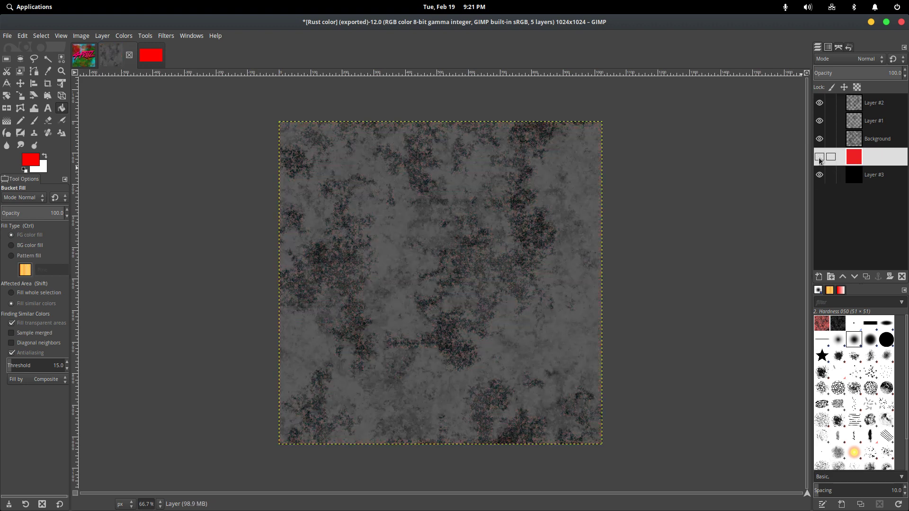
{"action": "left_click", "coordinate": [819, 174]}
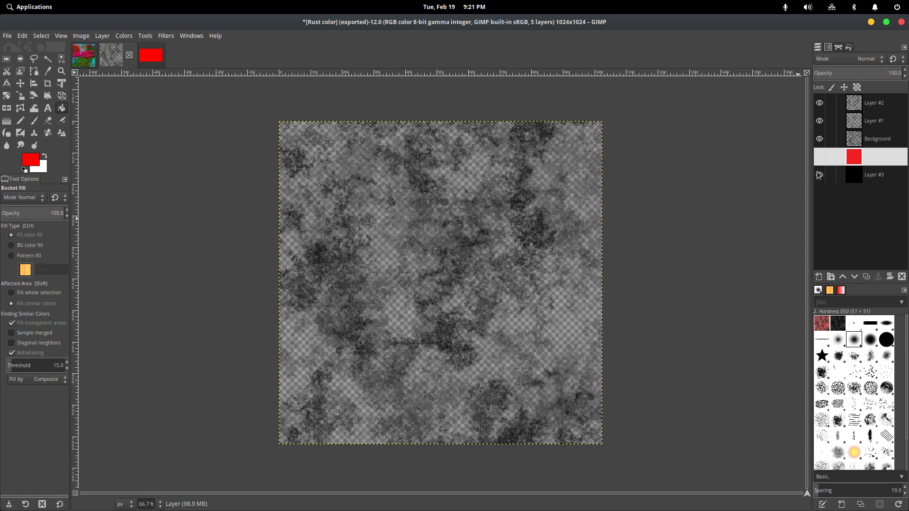
Re-show the red Layer, trial a turbulence-7 Plasma on Untitled, then refill it red
{"action": "left_click", "coordinate": [818, 157]}
{"action": "left_click", "coordinate": [148, 56]}
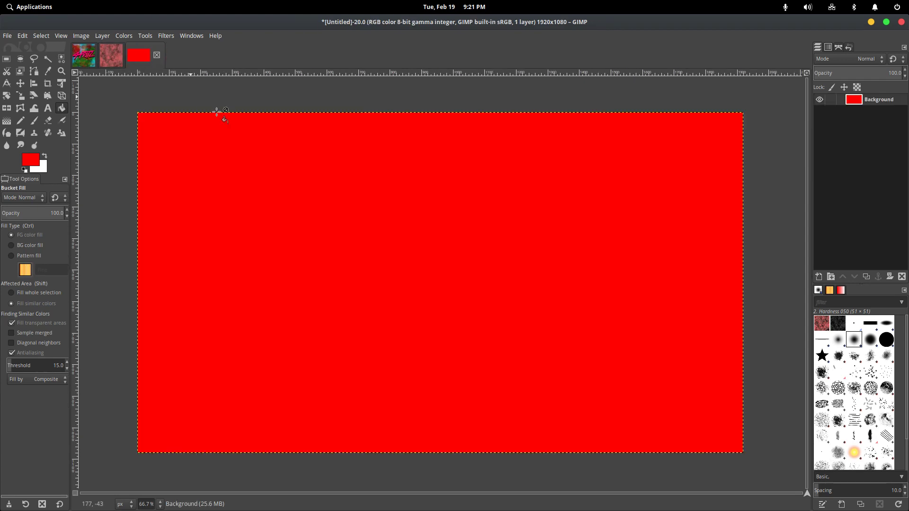
{"action": "left_click", "coordinate": [159, 37]}
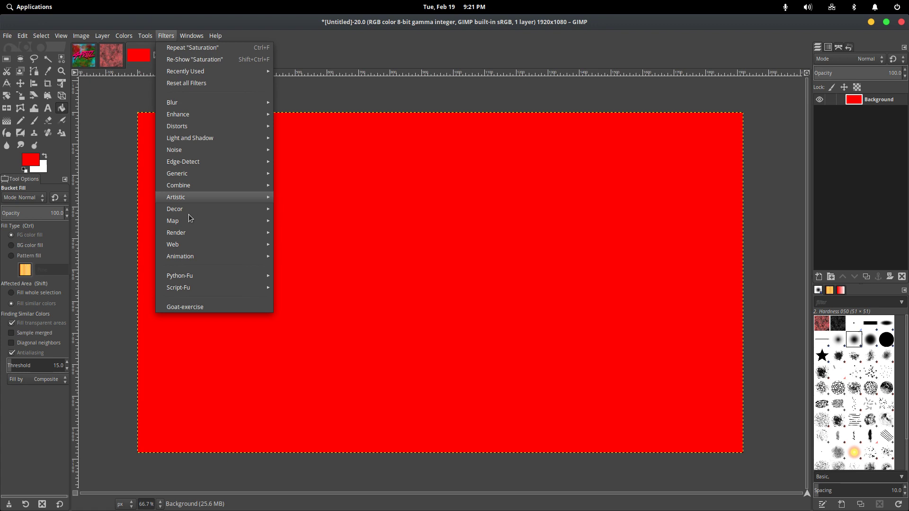
{"action": "mouse_move", "coordinate": [190, 235]}
{"action": "mouse_move", "coordinate": [308, 243]}
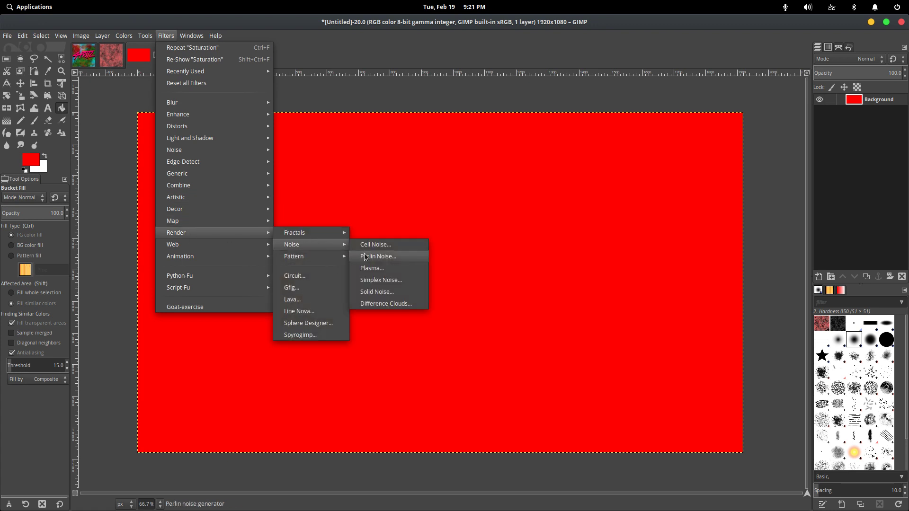
{"action": "left_click", "coordinate": [411, 268]}
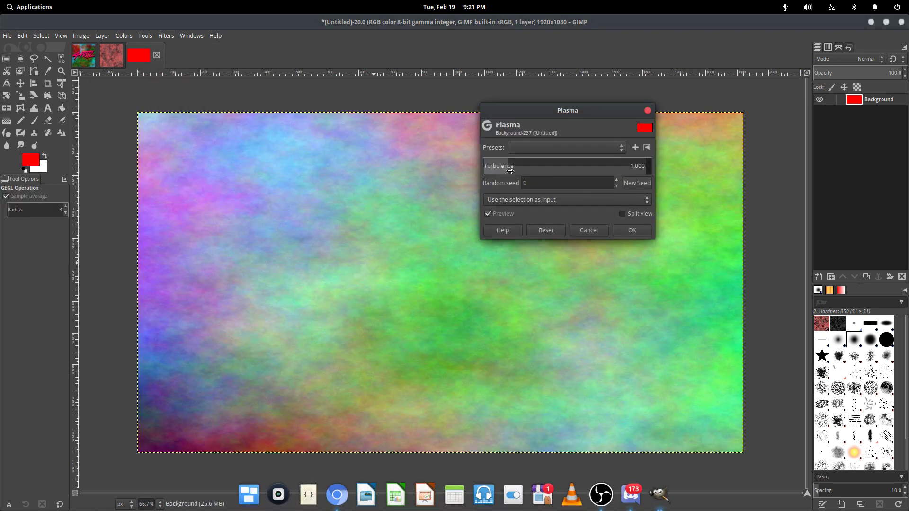
{"action": "left_click", "coordinate": [542, 163]}
{"action": "left_click_drag", "start_coordinate": [91, 201], "coordinate": [52, 234]}
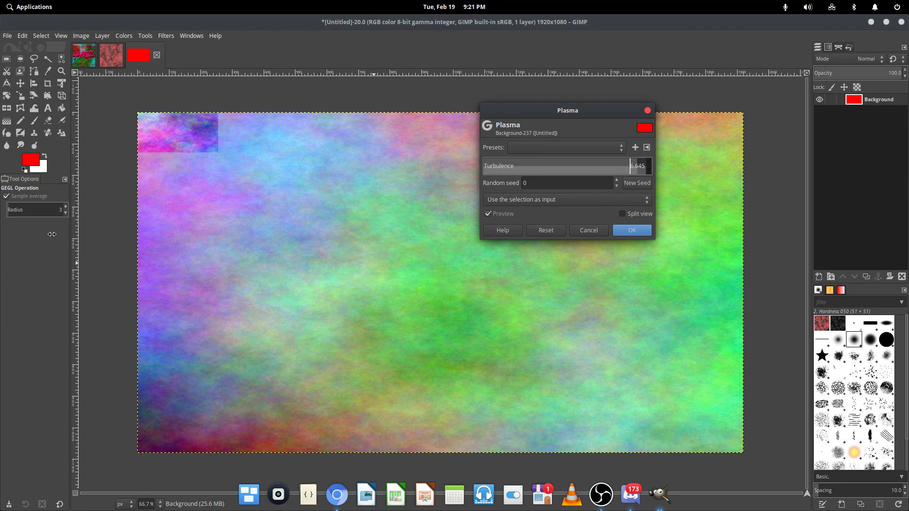
{"action": "left_click_drag", "start_coordinate": [302, 245], "coordinate": [904, 242]}
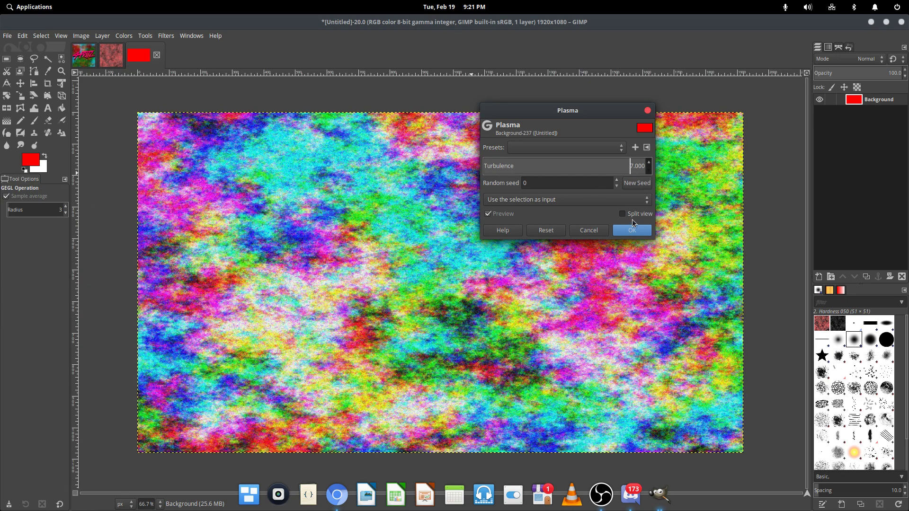
{"action": "left_click", "coordinate": [638, 185]}
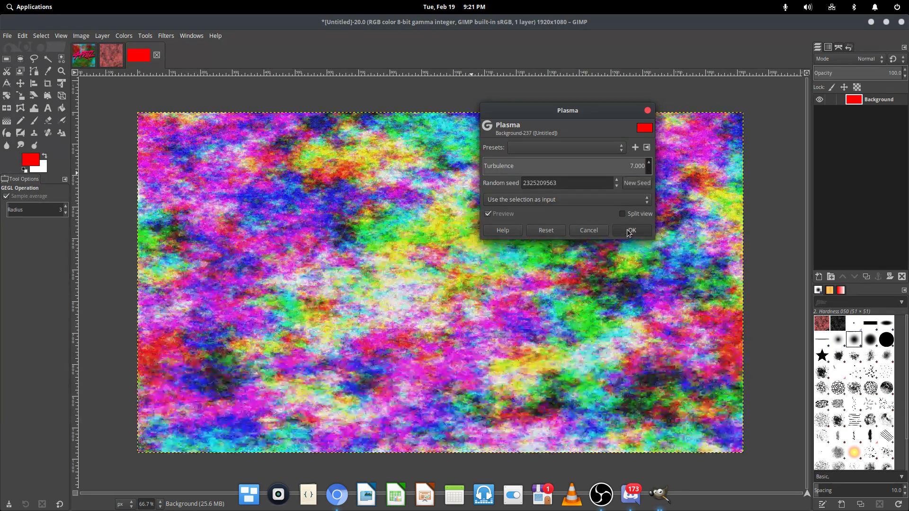
{"action": "left_click", "coordinate": [630, 230]}
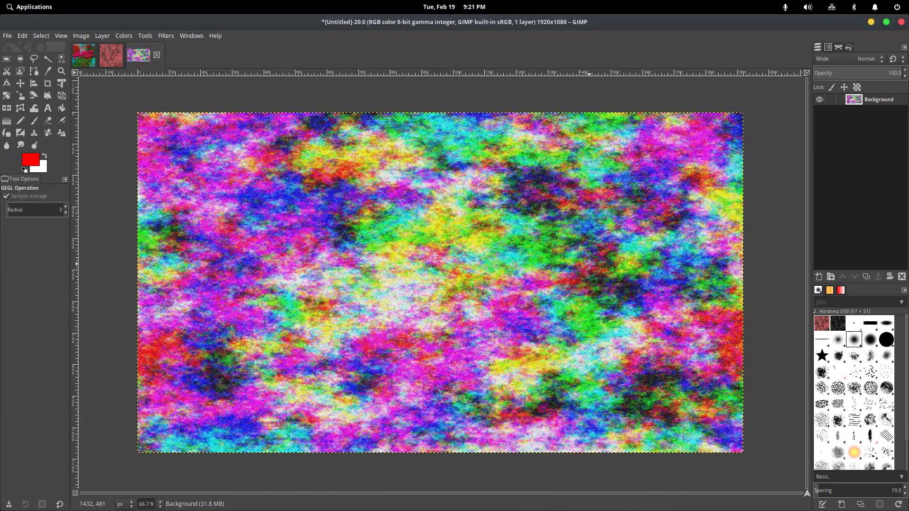
{"action": "key", "text": "ctrl+comma"}
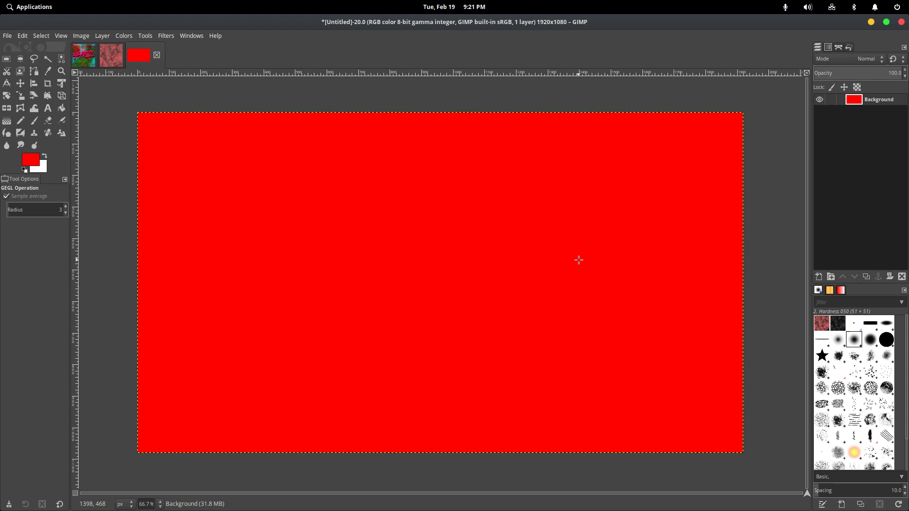
Add a transparent layer above Background and render a turbulence-7.000 Plasma on it
{"action": "left_click", "coordinate": [819, 275]}
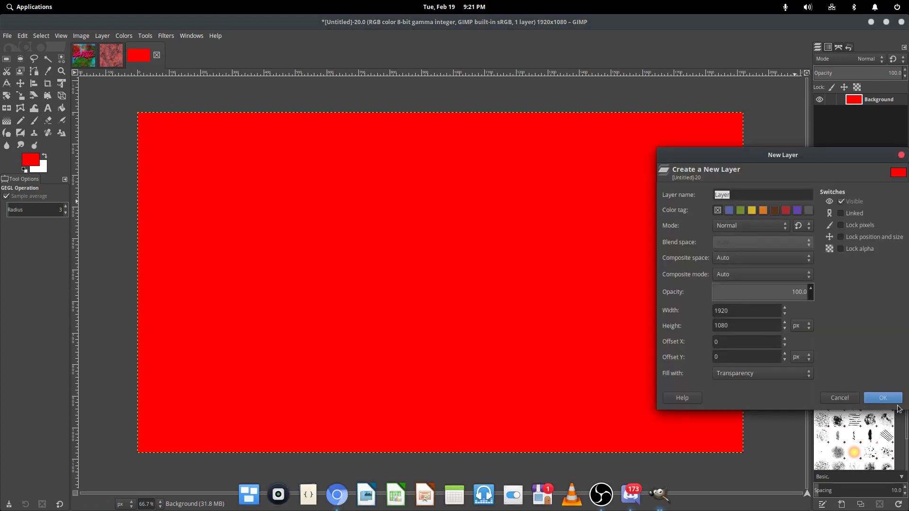
{"action": "left_click", "coordinate": [885, 397]}
{"action": "left_click", "coordinate": [168, 35]}
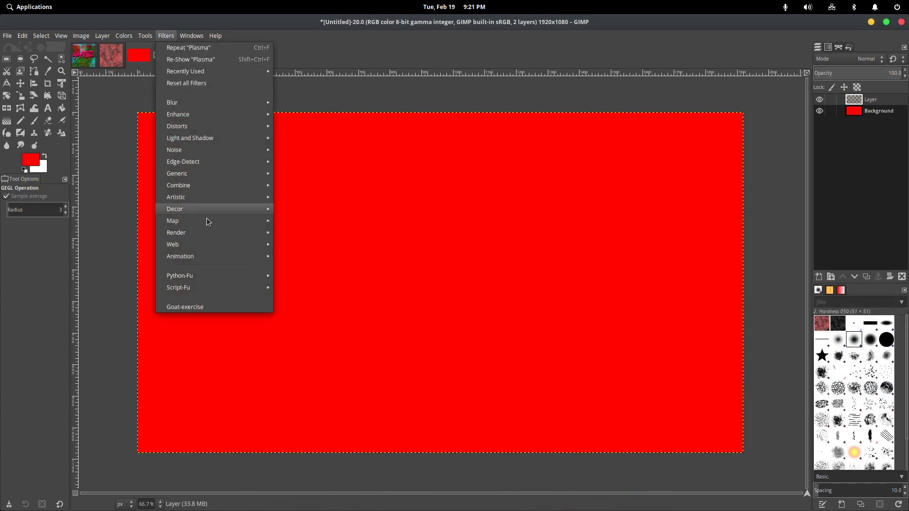
{"action": "mouse_move", "coordinate": [202, 234]}
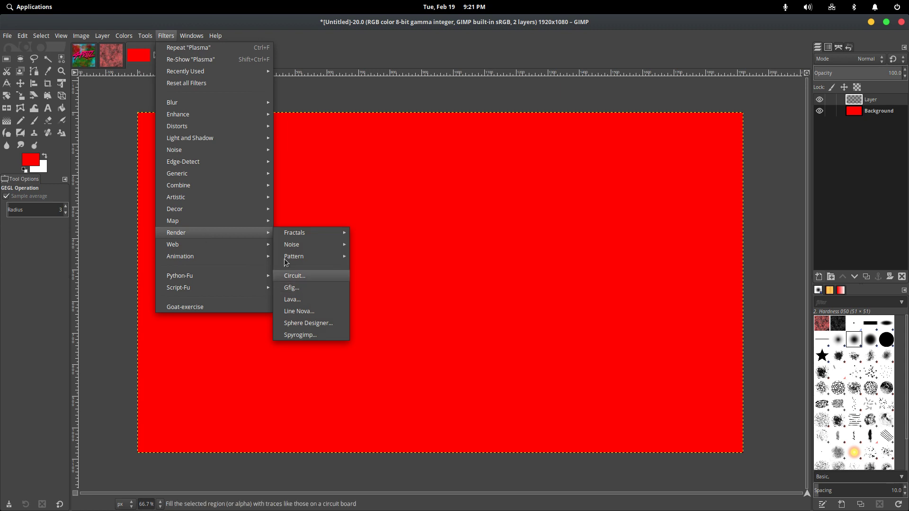
{"action": "mouse_move", "coordinate": [321, 253]}
{"action": "left_click", "coordinate": [378, 271]}
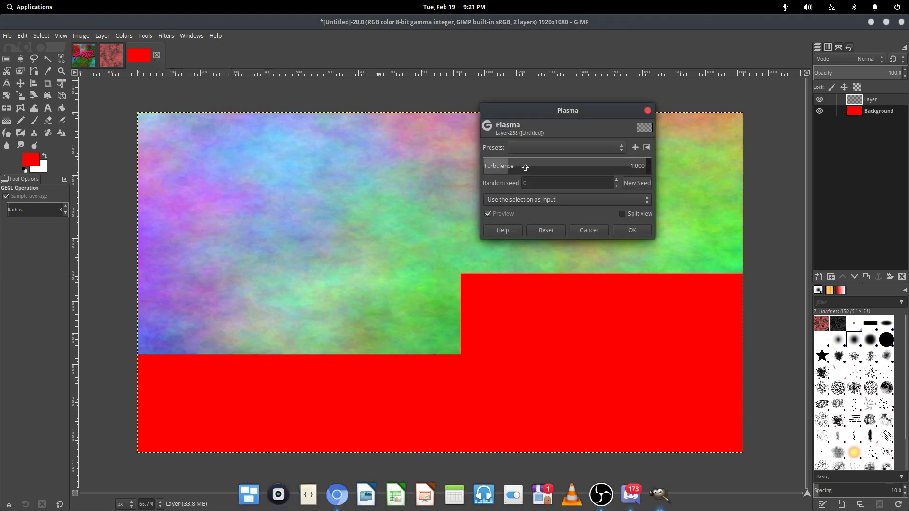
{"action": "left_click", "coordinate": [641, 163]}
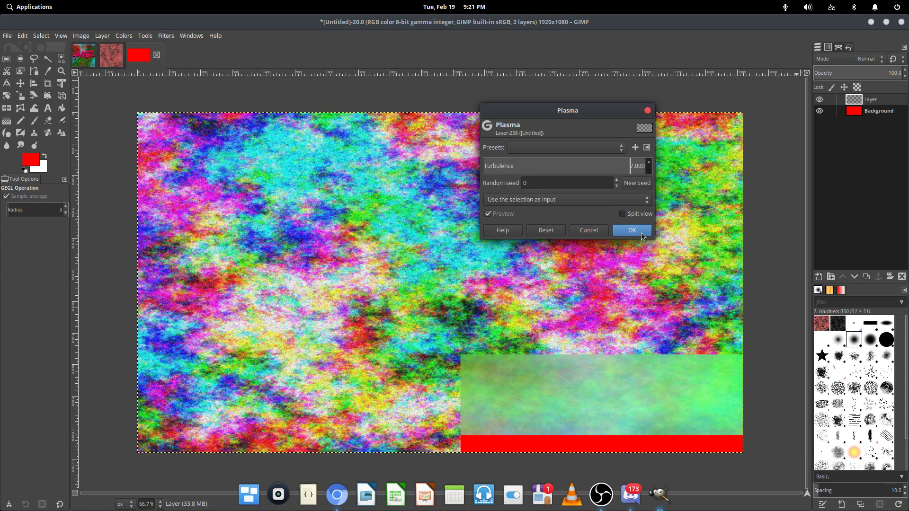
{"action": "left_click", "coordinate": [631, 230]}
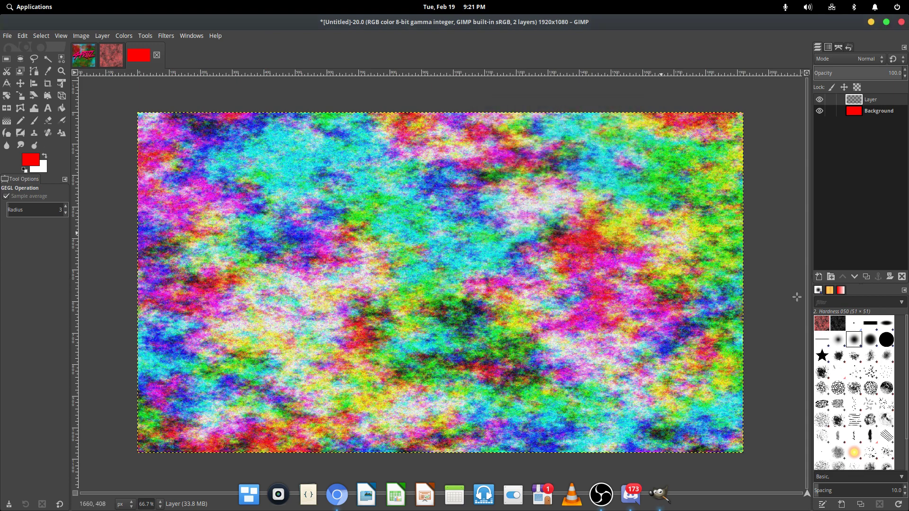
Add Layer #1 and fill it with a turbulence-7.000 Plasma from a new seed
{"action": "left_click", "coordinate": [817, 278]}
{"action": "left_click", "coordinate": [888, 411]}
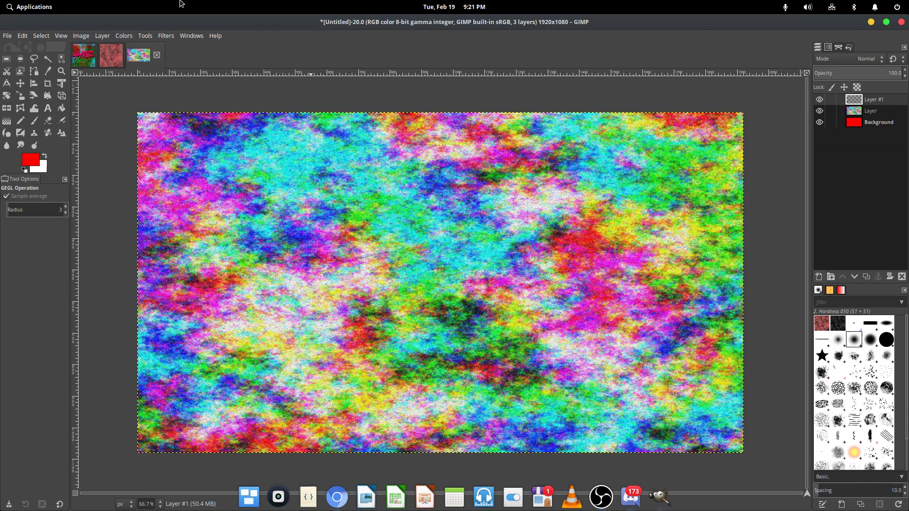
{"action": "left_click", "coordinate": [166, 35]}
{"action": "mouse_move", "coordinate": [197, 232]}
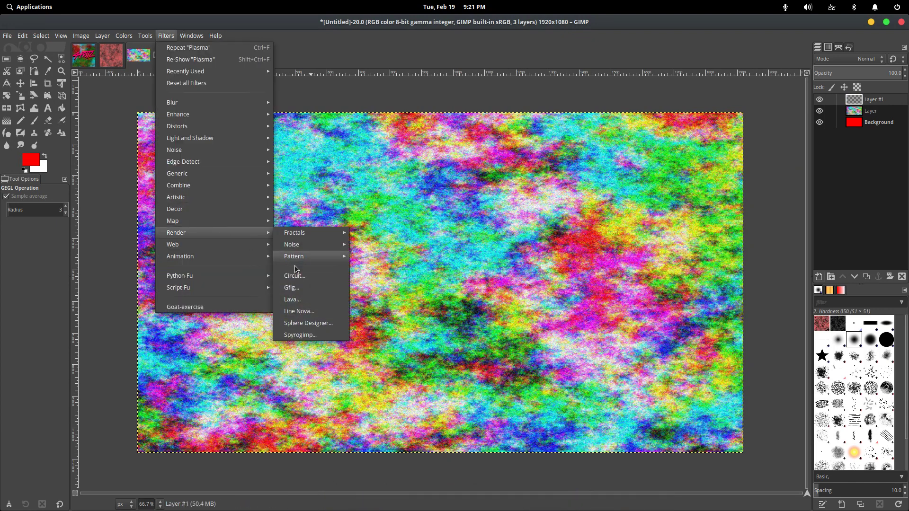
{"action": "mouse_move", "coordinate": [331, 244]}
{"action": "left_click", "coordinate": [374, 268]}
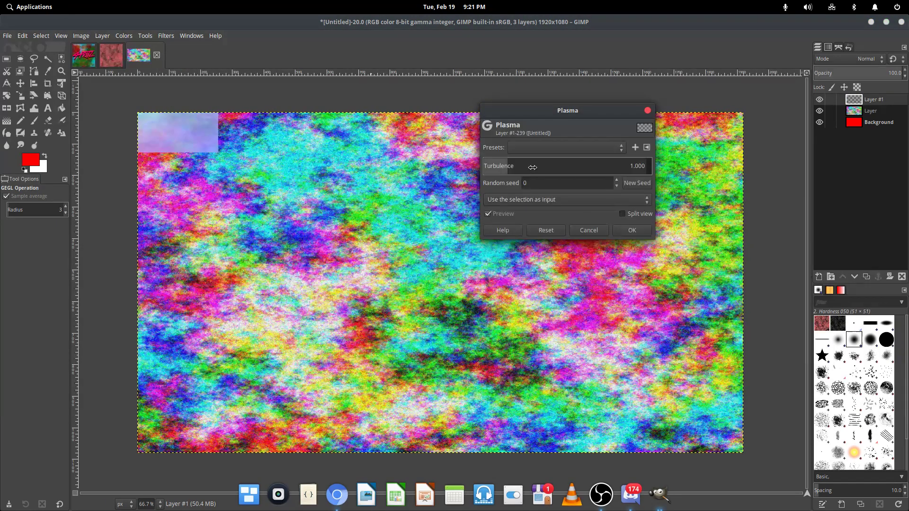
{"action": "left_click_drag", "start_coordinate": [523, 163], "coordinate": [653, 164]}
{"action": "left_click", "coordinate": [635, 186]}
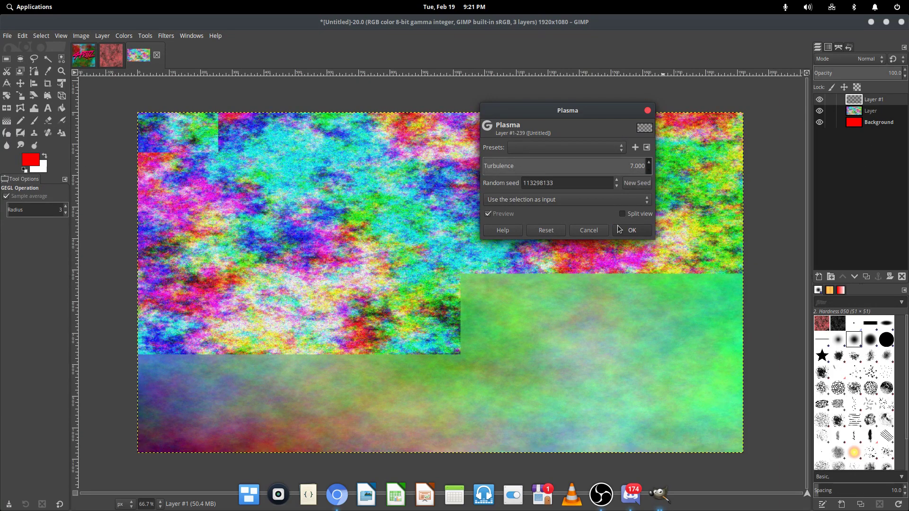
{"action": "left_click", "coordinate": [641, 231]}
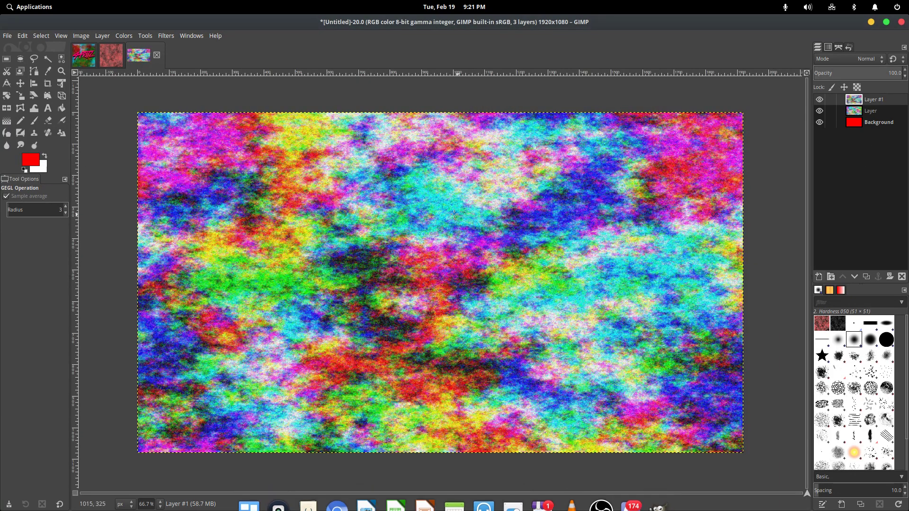
Add Layer #2 and render another turbulence-7.000 Plasma with a fresh seed
{"action": "left_click", "coordinate": [818, 276]}
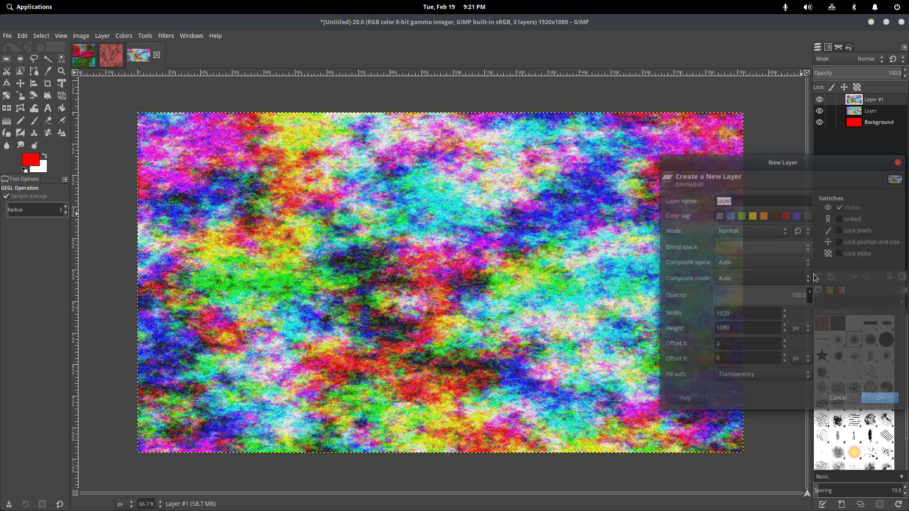
{"action": "key", "text": "Return"}
{"action": "left_click", "coordinate": [166, 35]}
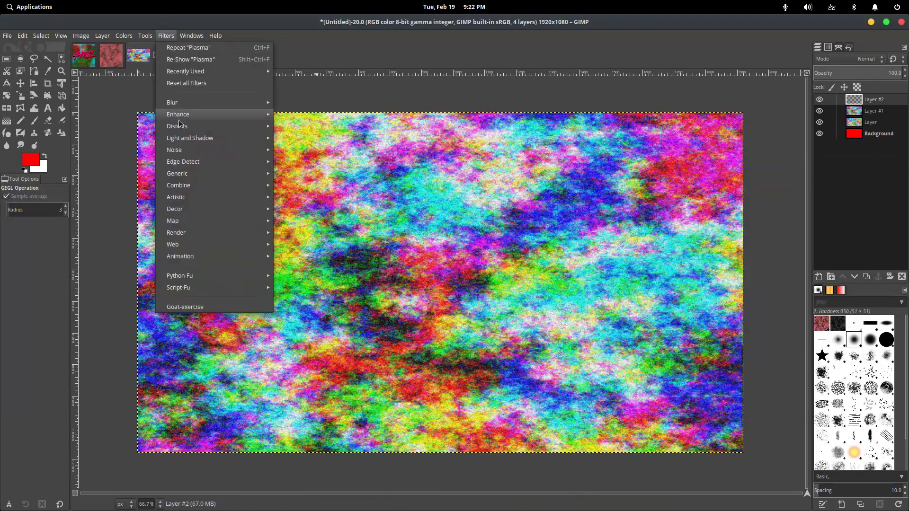
{"action": "mouse_move", "coordinate": [196, 232]}
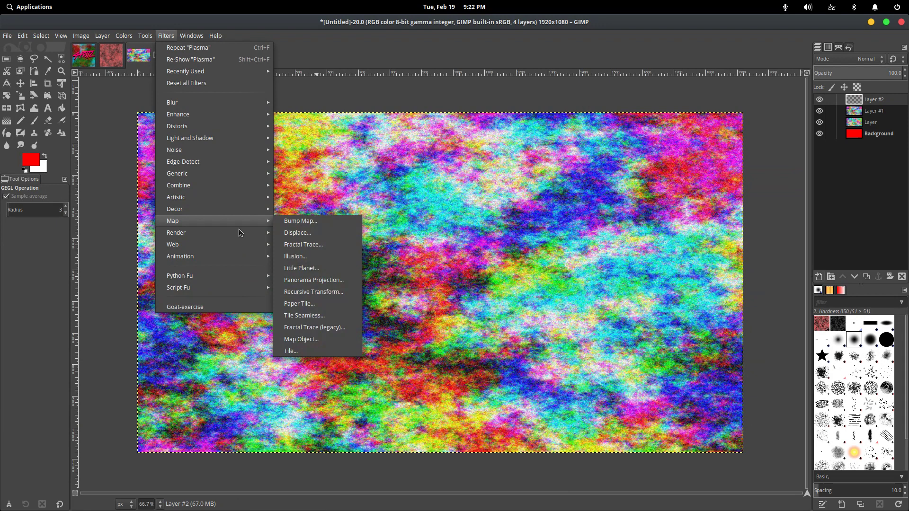
{"action": "mouse_move", "coordinate": [297, 244]}
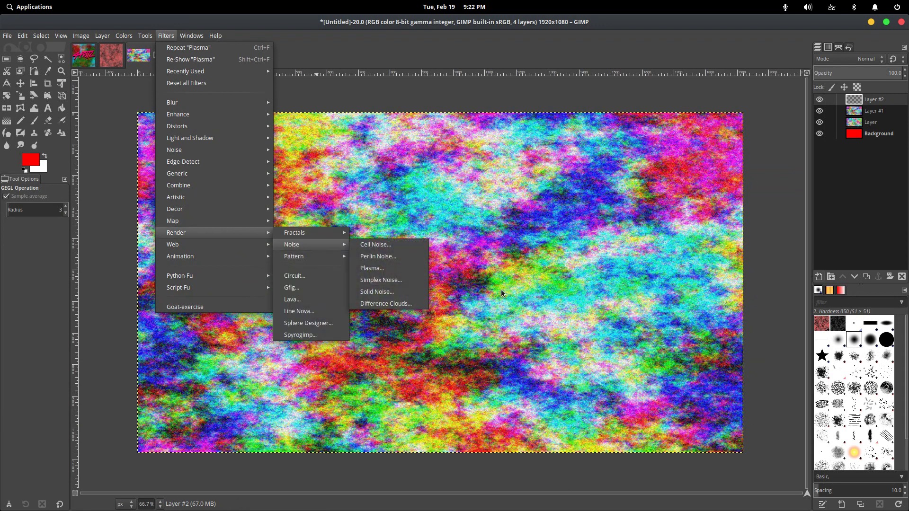
{"action": "left_click", "coordinate": [382, 270]}
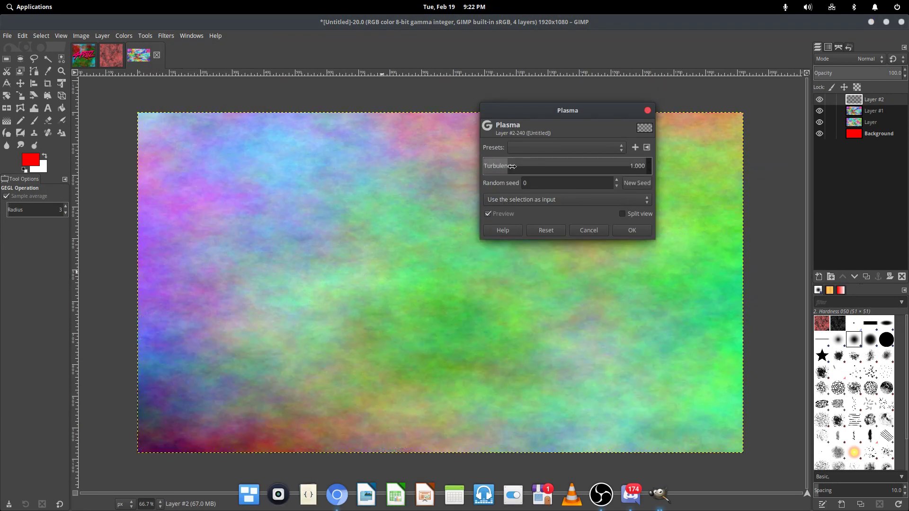
{"action": "left_click_drag", "start_coordinate": [513, 168], "coordinate": [906, 174]}
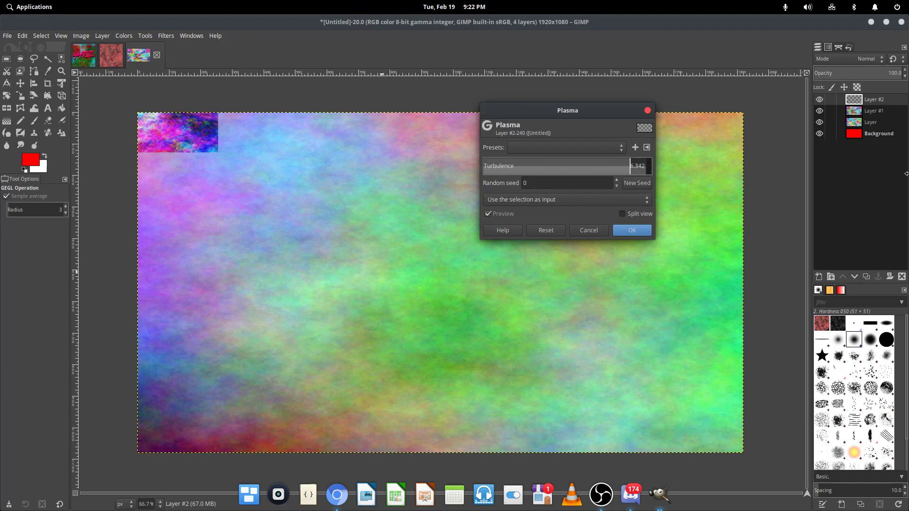
{"action": "left_click_drag", "start_coordinate": [593, 176], "coordinate": [780, 179]}
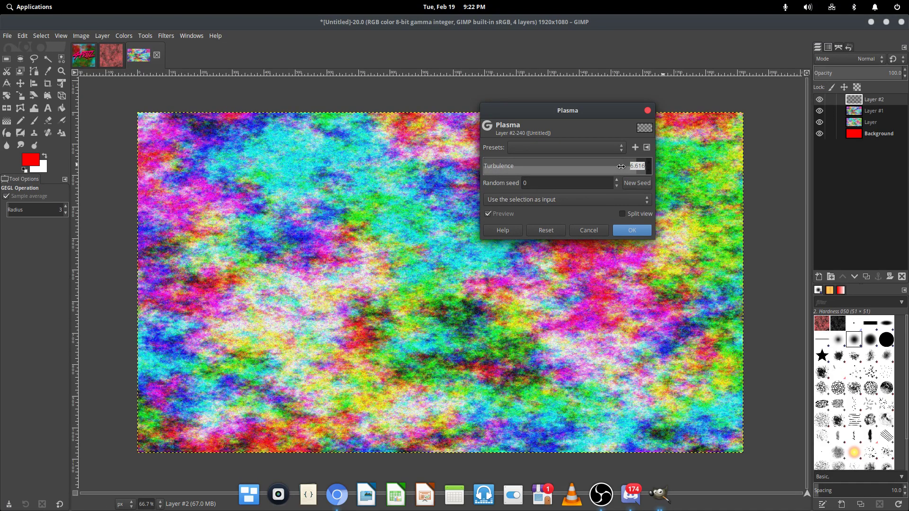
{"action": "left_click_drag", "start_coordinate": [720, 171], "coordinate": [748, 172]}
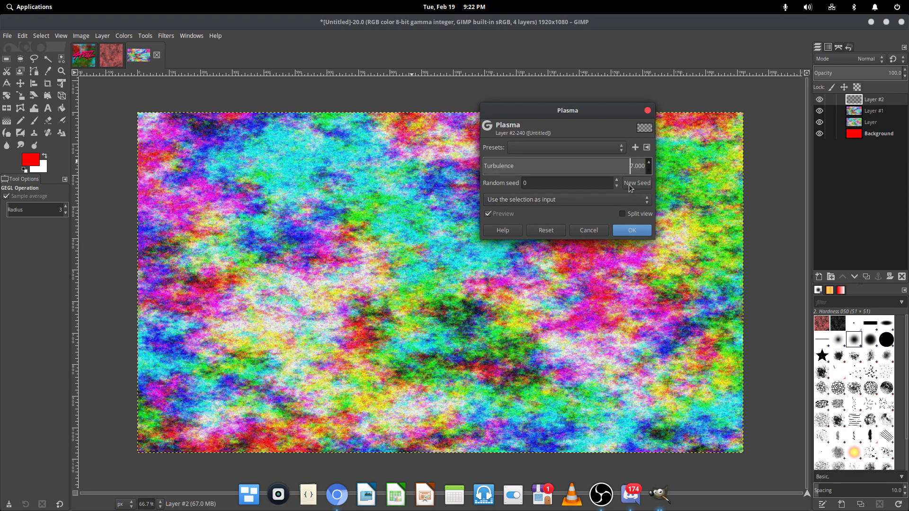
{"action": "left_click", "coordinate": [630, 184]}
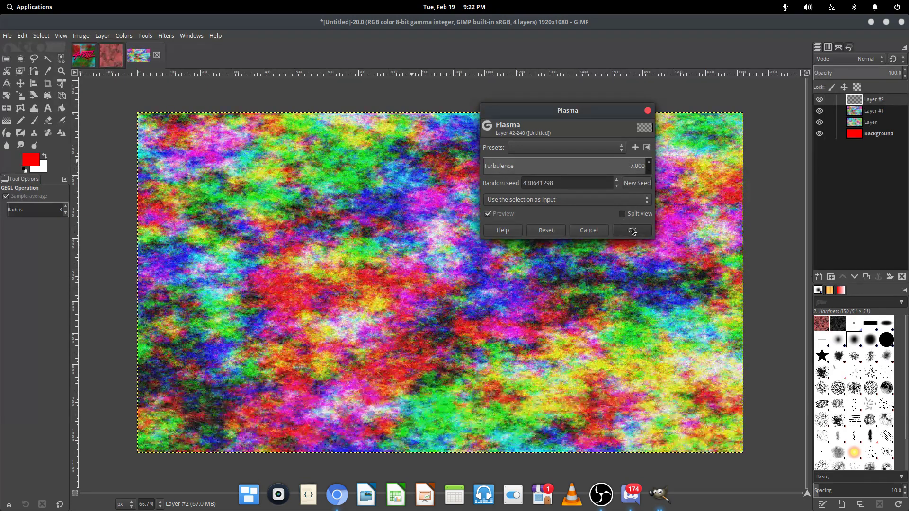
{"action": "left_click", "coordinate": [632, 230]}
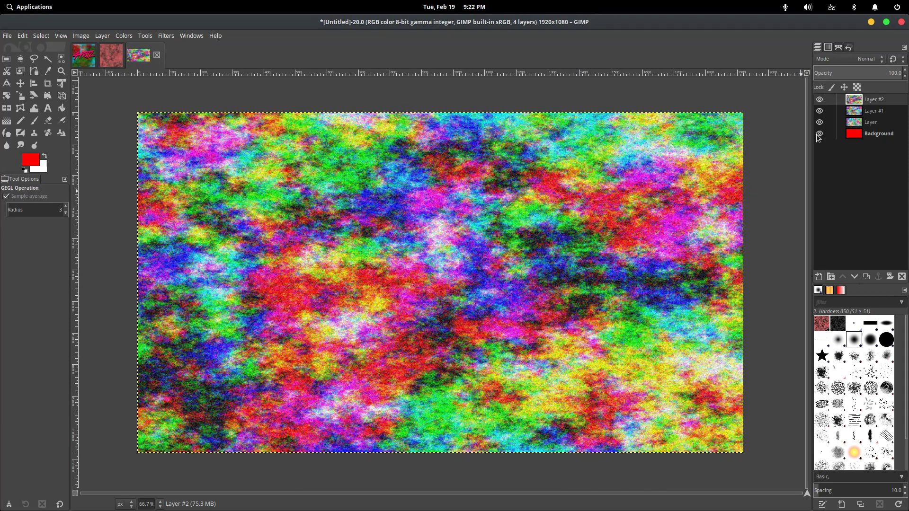
Add grayscale-copy layer masks to Layer #2, Layer #1 and Layer
{"action": "right_click", "coordinate": [876, 105]}
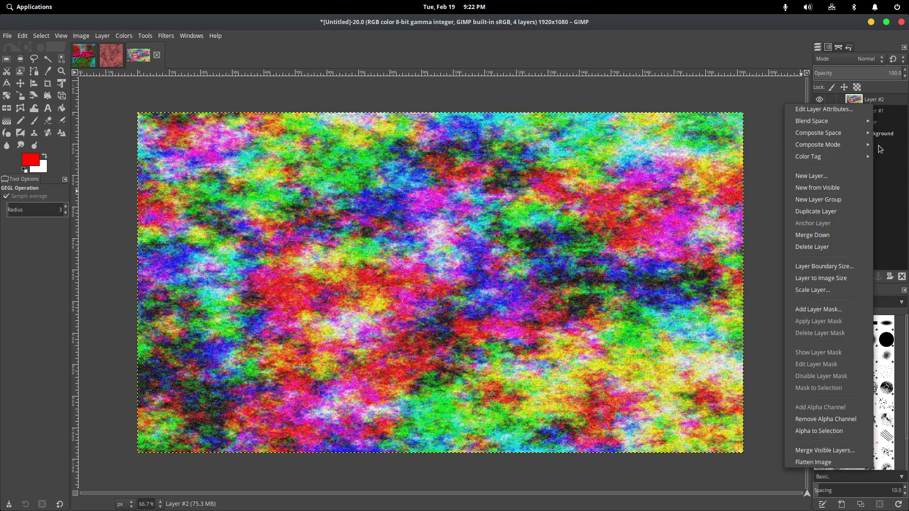
{"action": "left_click", "coordinate": [835, 309]}
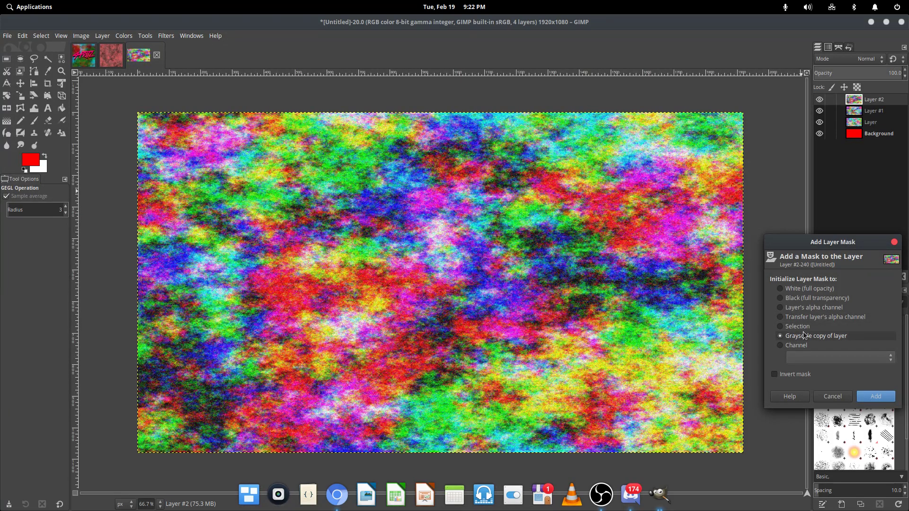
{"action": "left_click", "coordinate": [875, 396]}
{"action": "right_click", "coordinate": [860, 112]}
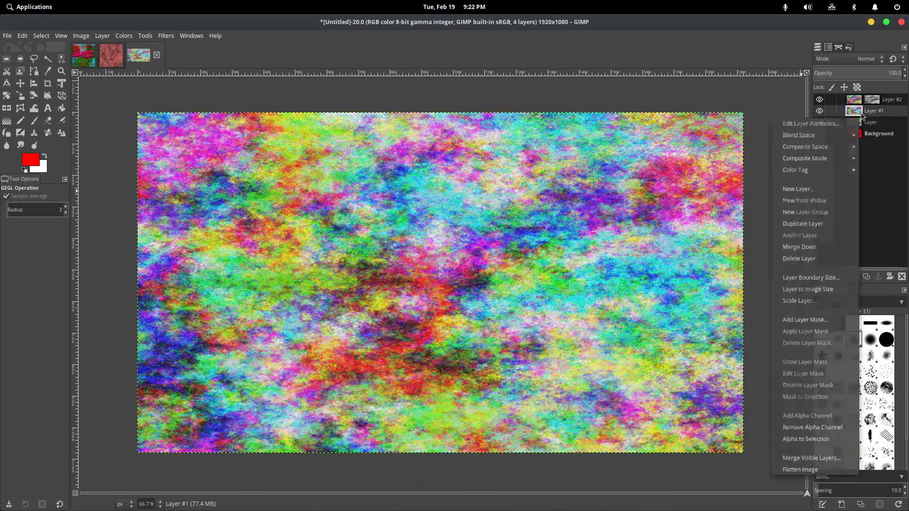
{"action": "left_click", "coordinate": [808, 321]}
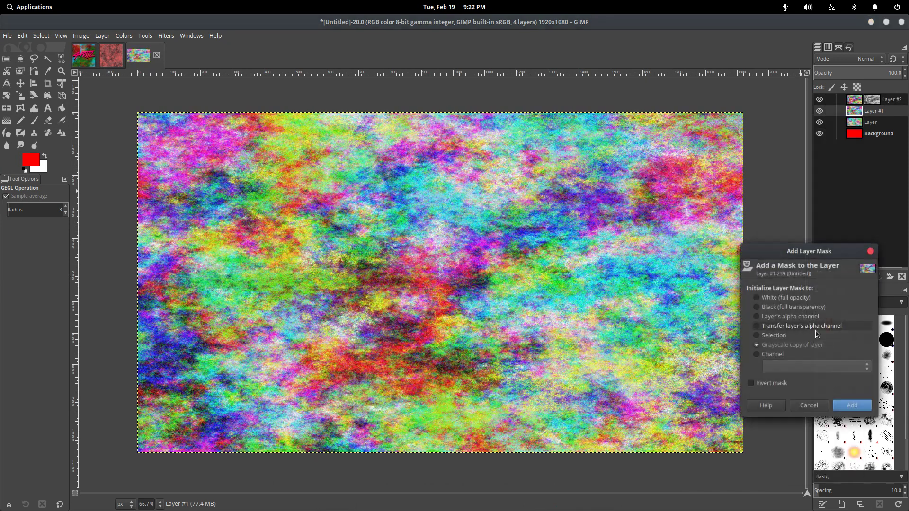
{"action": "left_click", "coordinate": [847, 403]}
{"action": "right_click", "coordinate": [857, 122]}
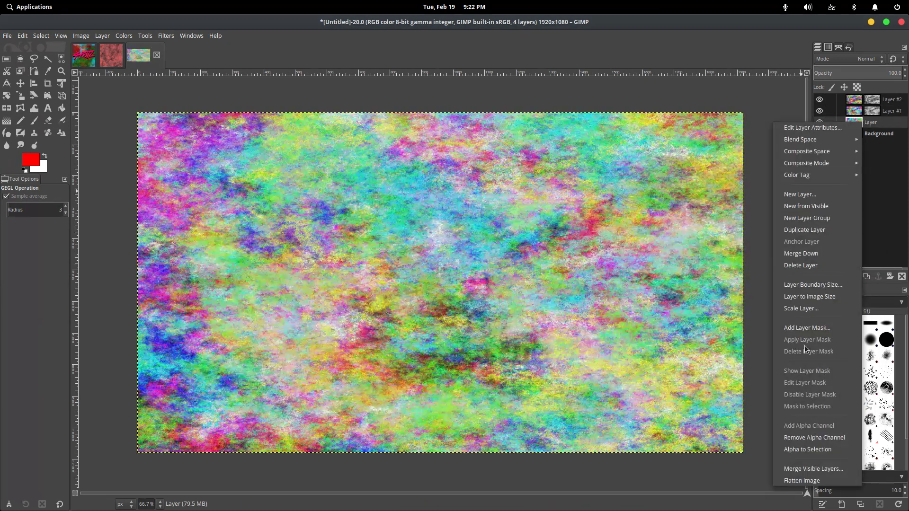
{"action": "left_click", "coordinate": [791, 329]}
{"action": "left_click", "coordinate": [833, 414]}
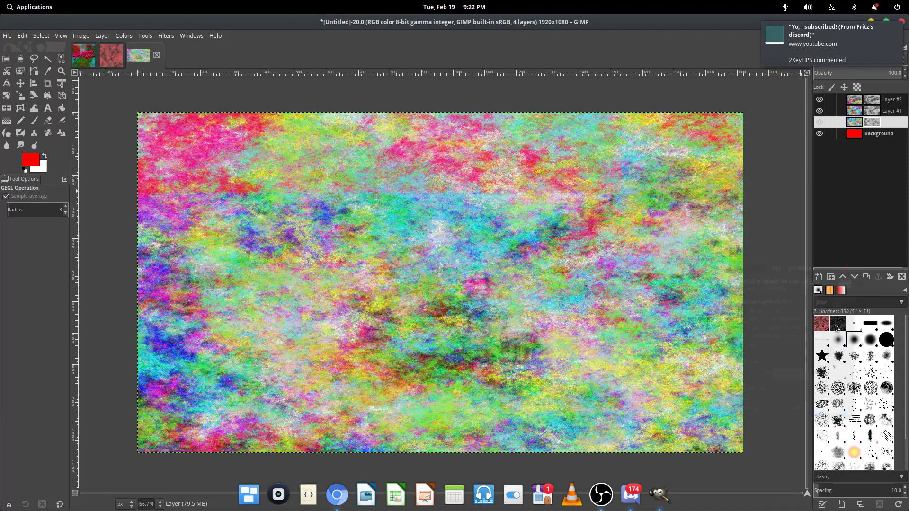
Delete the layer masks from Layer and Layer #1
{"action": "left_click", "coordinate": [763, 22]}
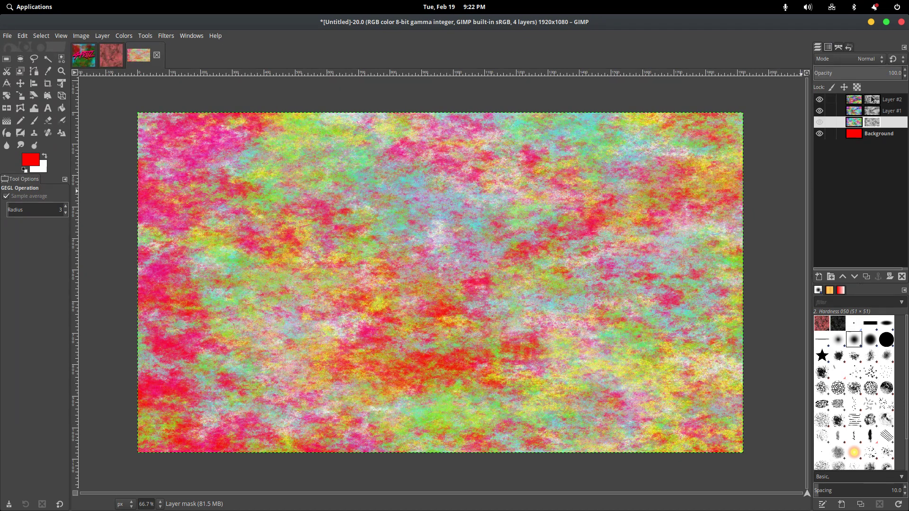
{"action": "right_click", "coordinate": [865, 124]}
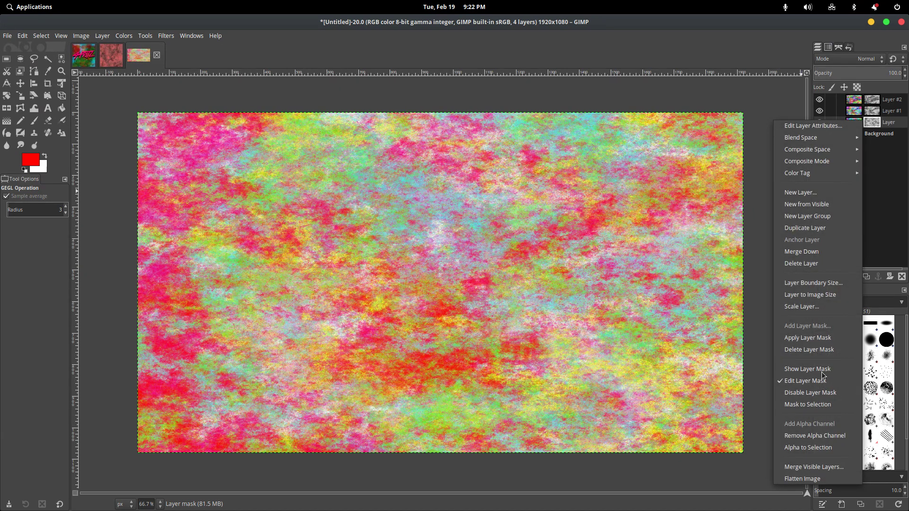
{"action": "left_click", "coordinate": [808, 350]}
{"action": "right_click", "coordinate": [846, 112]}
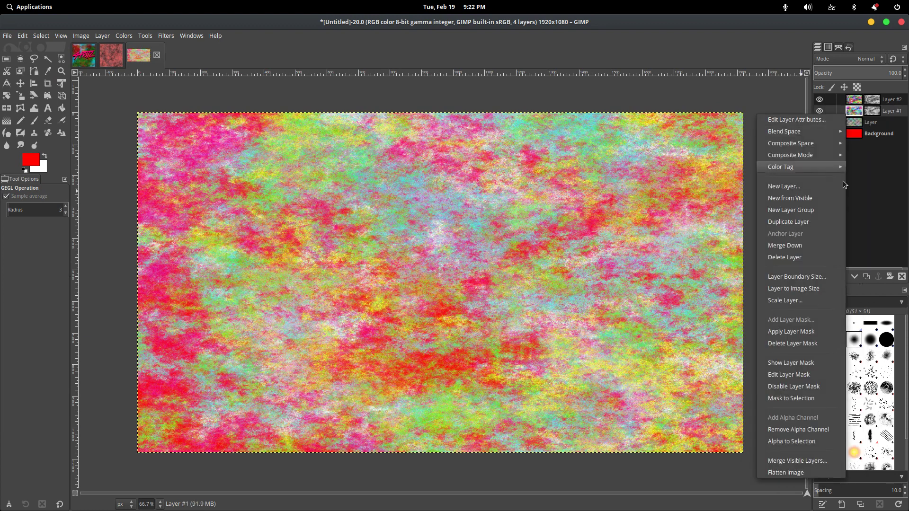
{"action": "left_click", "coordinate": [796, 336]}
Apply Layer #2's mask and hide the red Background layer
{"action": "left_click", "coordinate": [853, 102]}
{"action": "right_click", "coordinate": [854, 102]}
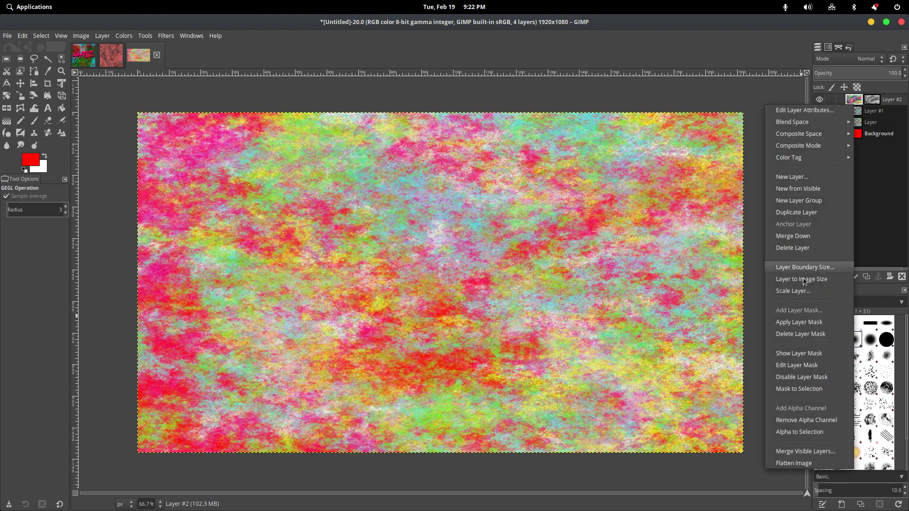
{"action": "left_click", "coordinate": [799, 322]}
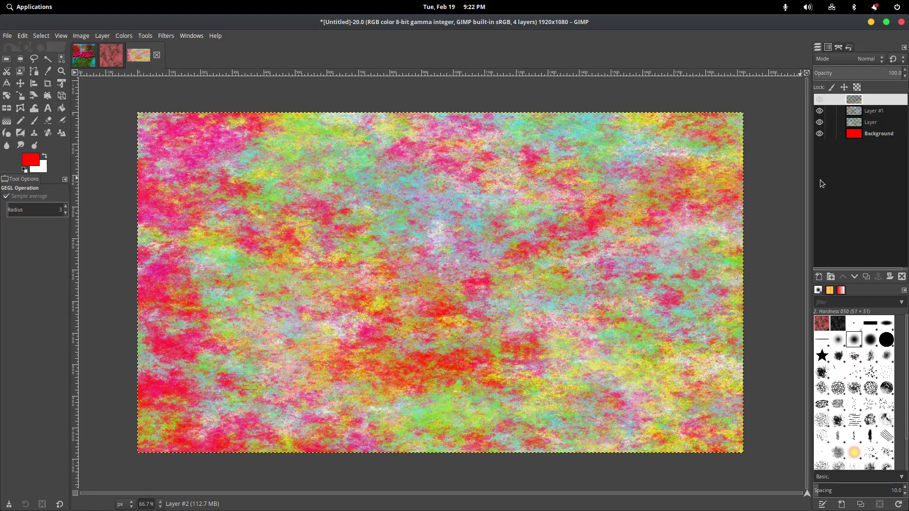
{"action": "left_click", "coordinate": [819, 134]}
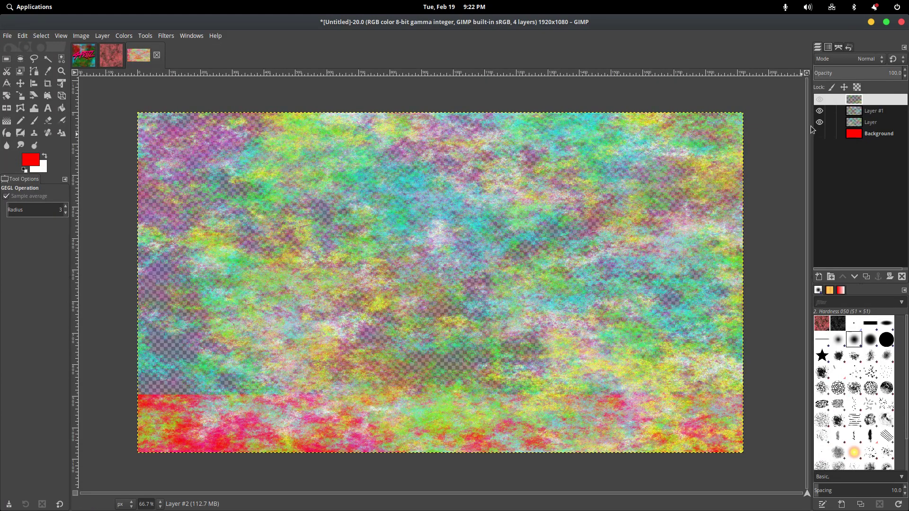
{"action": "right_click", "coordinate": [883, 123]}
{"action": "left_click", "coordinate": [900, 191]}
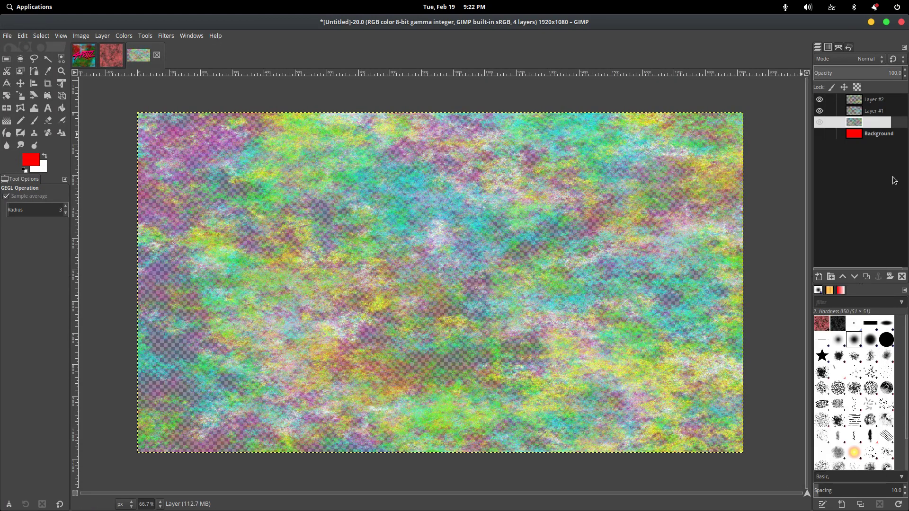
{"action": "left_click", "coordinate": [112, 60]}
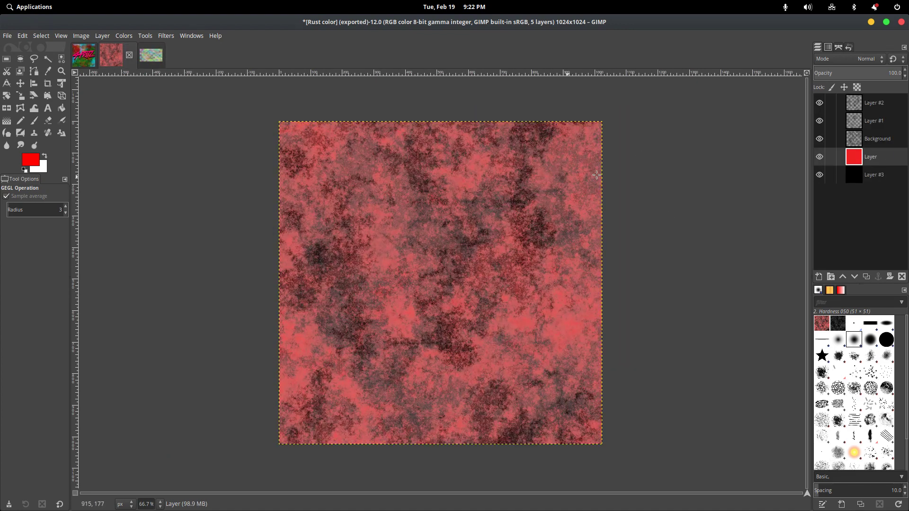
{"action": "left_click", "coordinate": [820, 120]}
{"action": "left_click", "coordinate": [820, 121]}
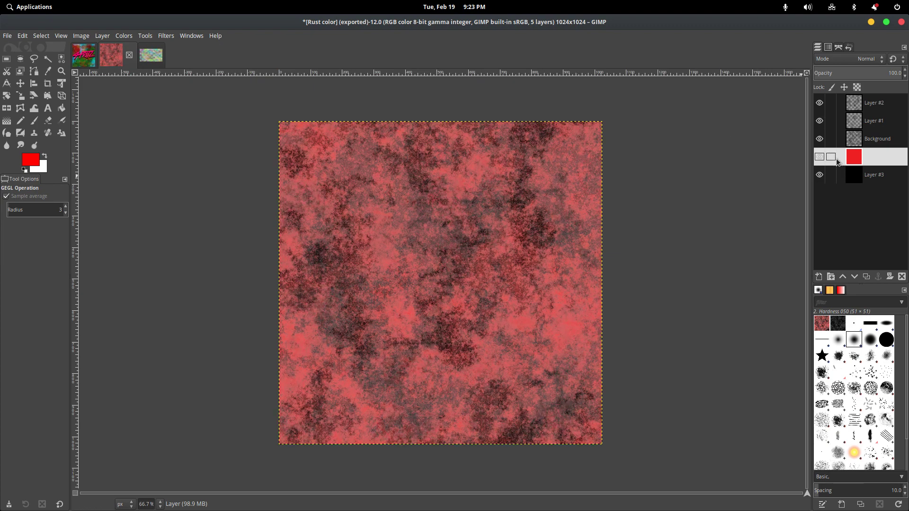
{"action": "left_click", "coordinate": [820, 138]}
{"action": "left_click", "coordinate": [820, 139]}
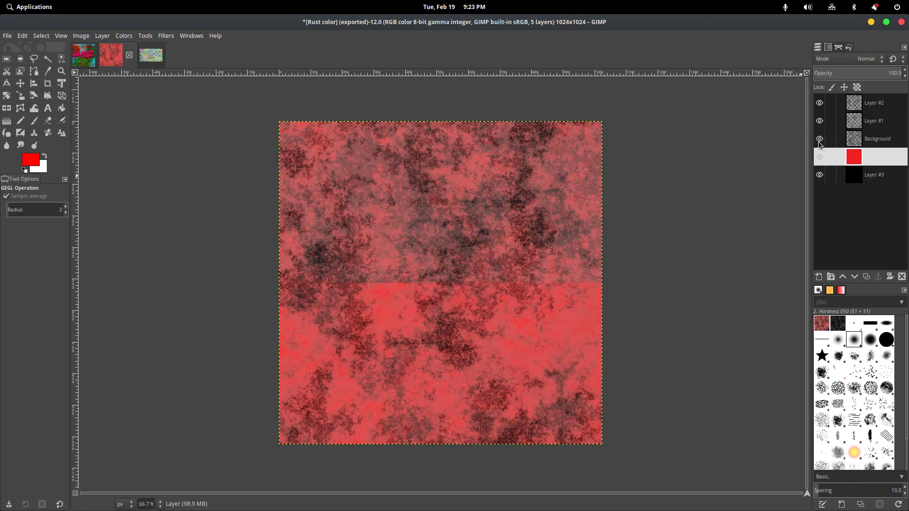
{"action": "left_click", "coordinate": [154, 55]}
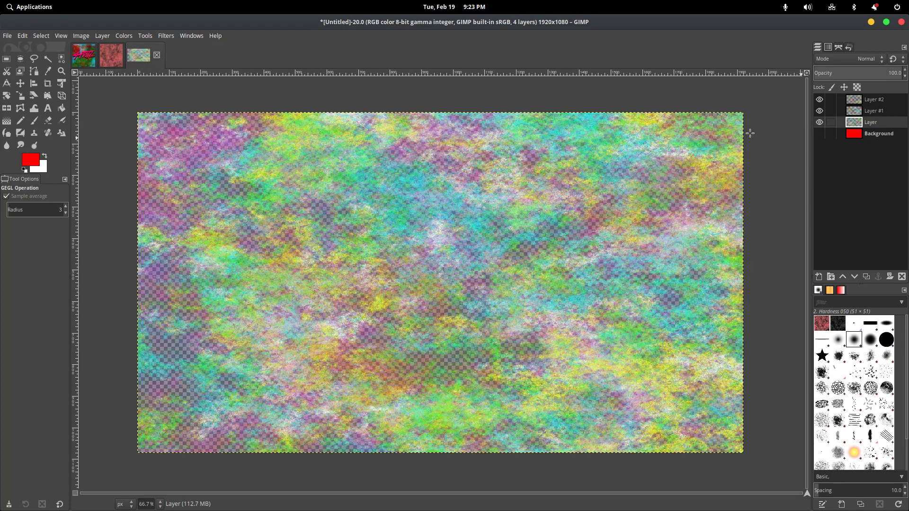
Desaturate the currently selected Plasma layer by dragging Saturation scale to 0.000
{"action": "left_click", "coordinate": [123, 36]}
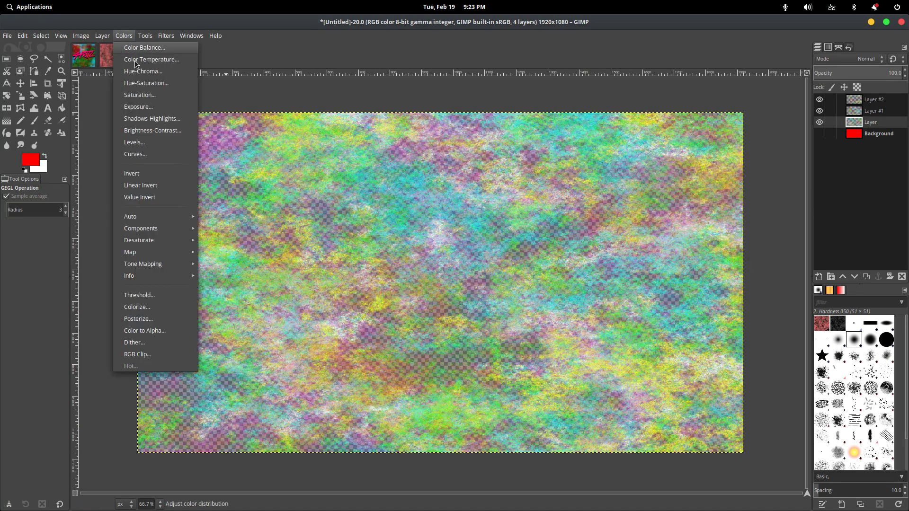
{"action": "left_click", "coordinate": [132, 97]}
{"action": "left_click_drag", "start_coordinate": [564, 163], "coordinate": [484, 163]}
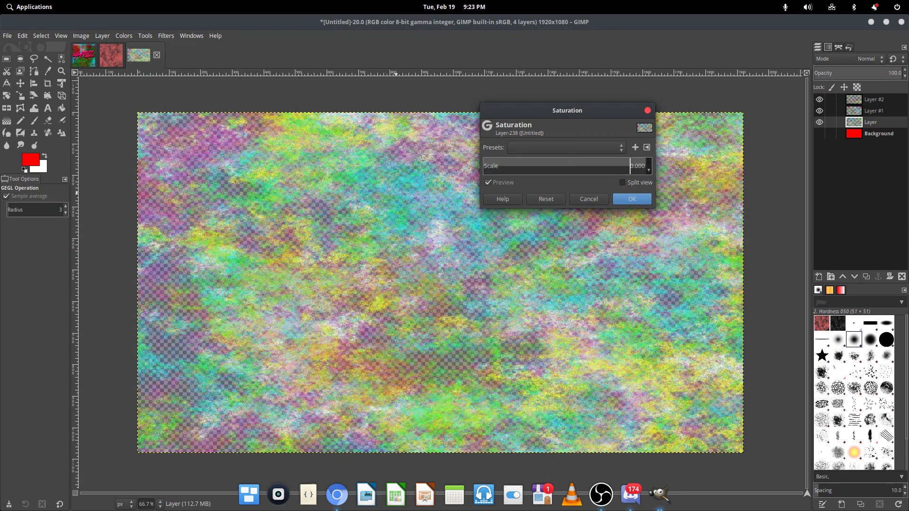
{"action": "left_click", "coordinate": [631, 199]}
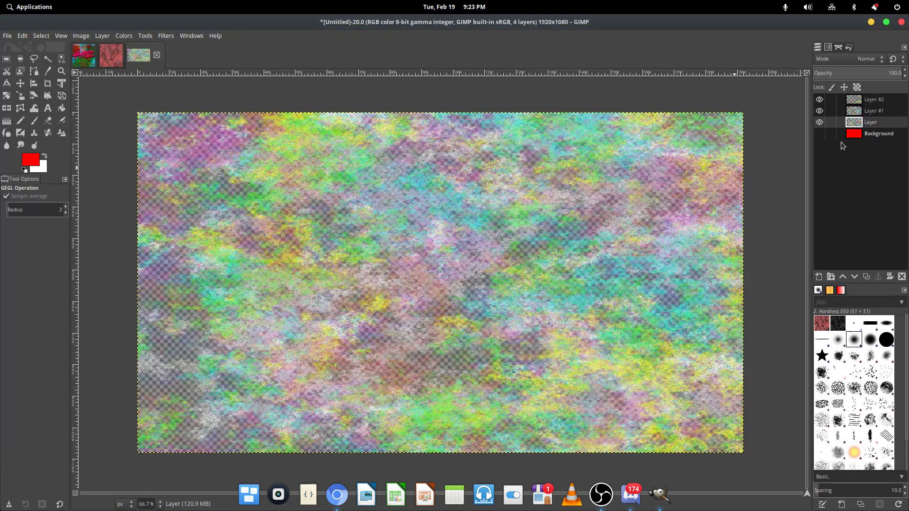
Select Layer #1 and set its Saturation scale to 0.000
{"action": "left_click", "coordinate": [854, 111]}
{"action": "left_click", "coordinate": [102, 36]}
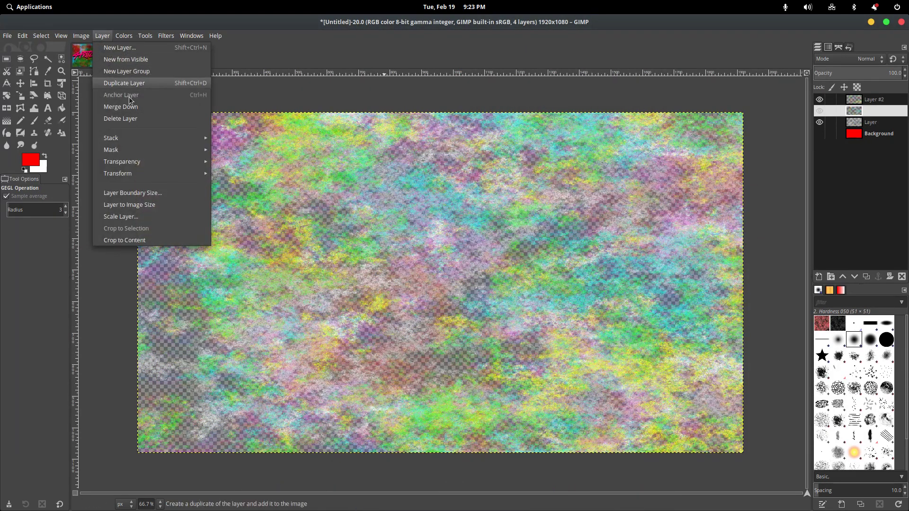
{"action": "left_click", "coordinate": [102, 36]}
{"action": "left_click", "coordinate": [124, 36]}
{"action": "left_click", "coordinate": [140, 95]}
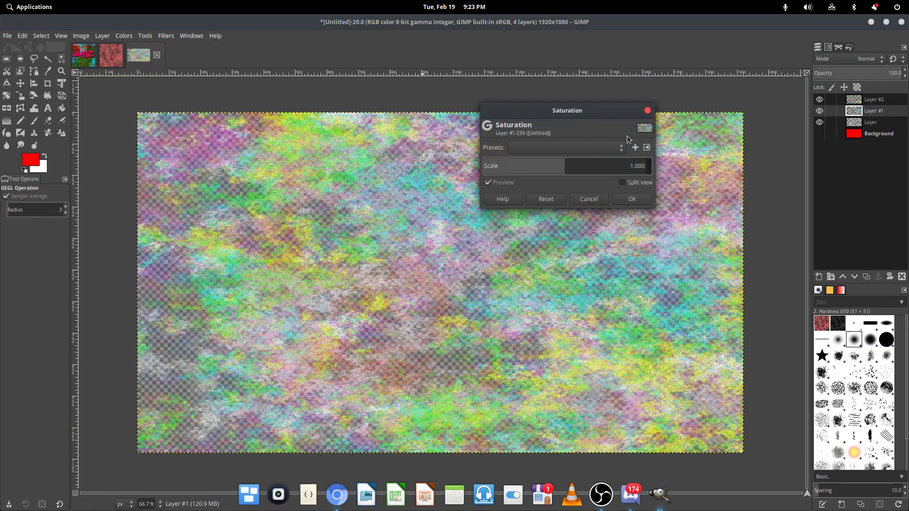
{"action": "left_click", "coordinate": [484, 163]}
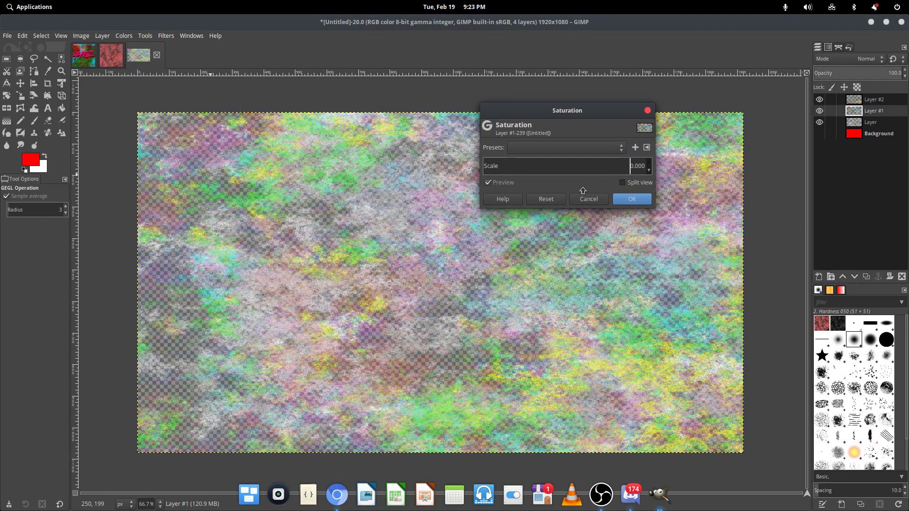
{"action": "left_click", "coordinate": [623, 199]}
Select Layer #2 and desaturate it with Saturation scale 0.000
{"action": "left_click", "coordinate": [864, 97]}
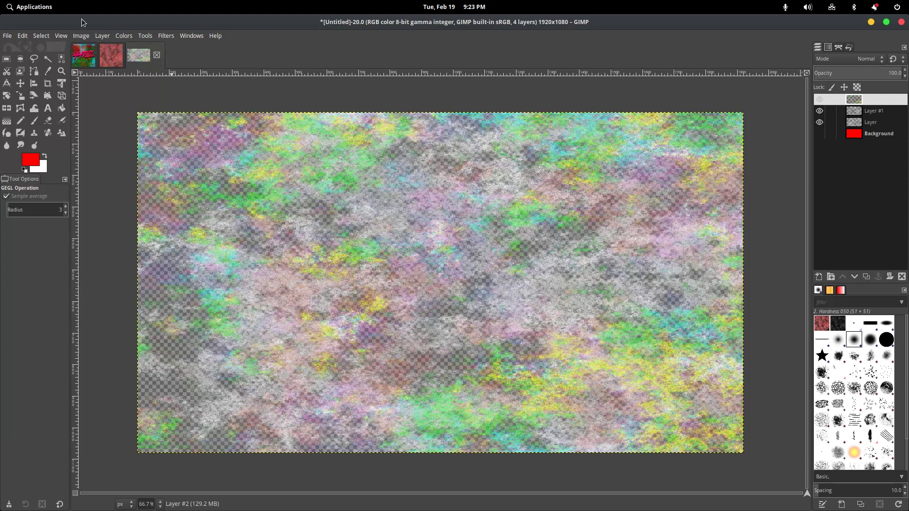
{"action": "left_click", "coordinate": [105, 36]}
{"action": "left_click", "coordinate": [84, 45]}
{"action": "left_click", "coordinate": [124, 36]}
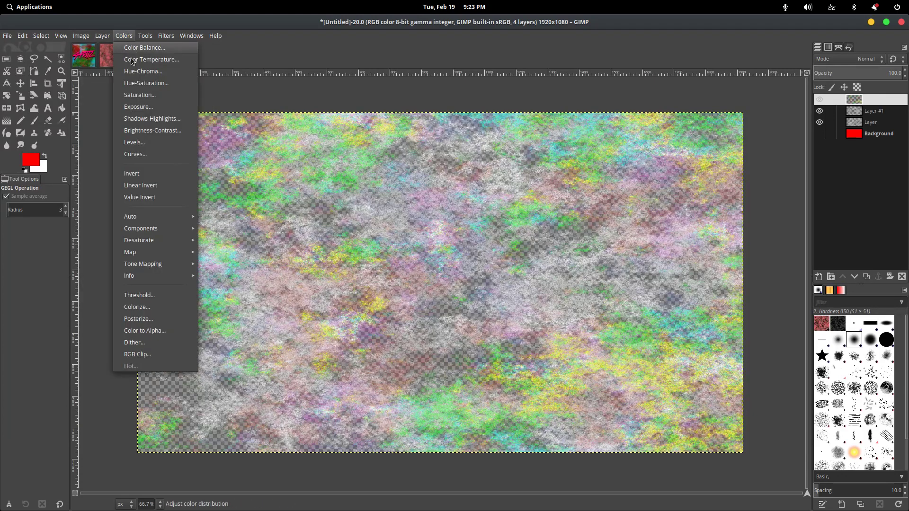
{"action": "mouse_move", "coordinate": [82, 40]}
{"action": "left_click", "coordinate": [124, 36]}
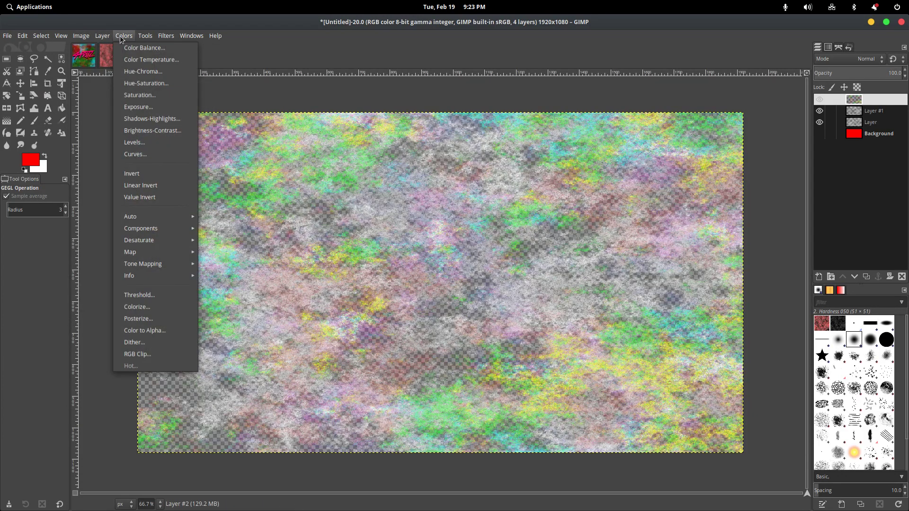
{"action": "left_click", "coordinate": [137, 95]}
{"action": "left_click_drag", "start_coordinate": [566, 163], "coordinate": [484, 163]}
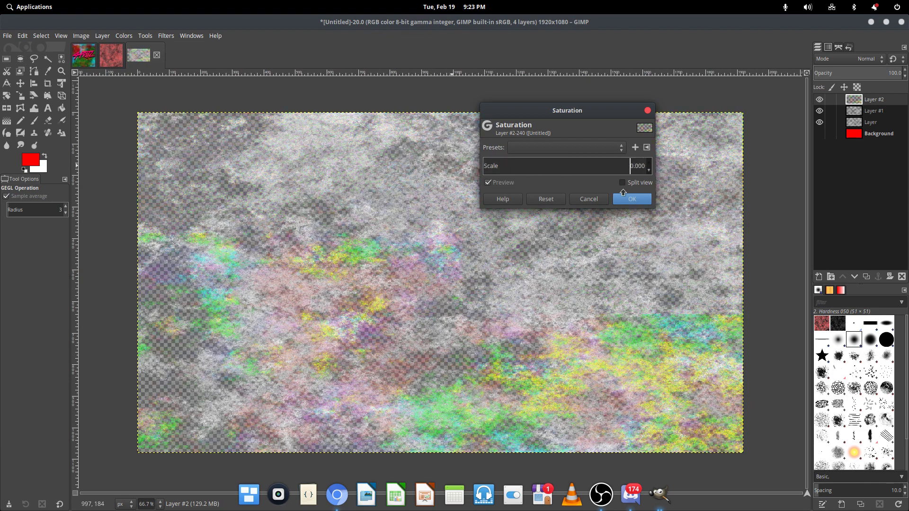
{"action": "left_click", "coordinate": [631, 199]}
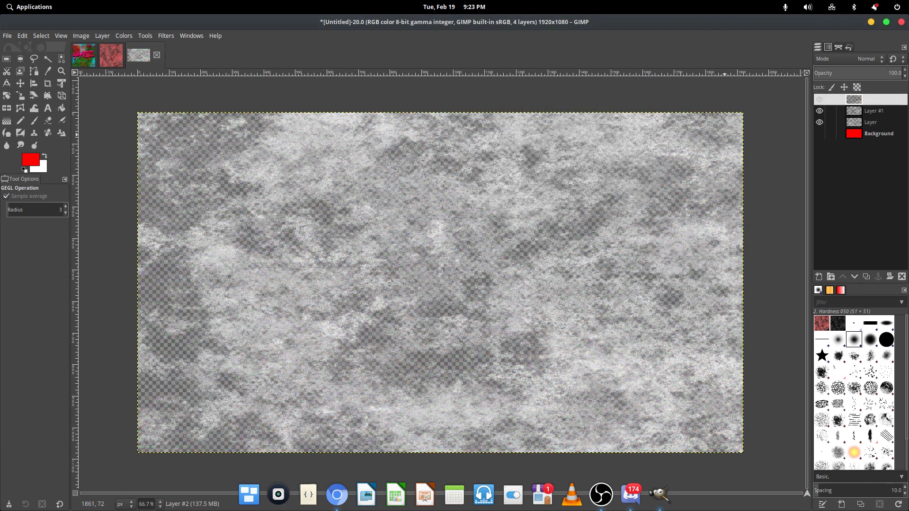
Toggle the Background layer's visibility off again and invert the colours of Layer #2
{"action": "left_click", "coordinate": [819, 134]}
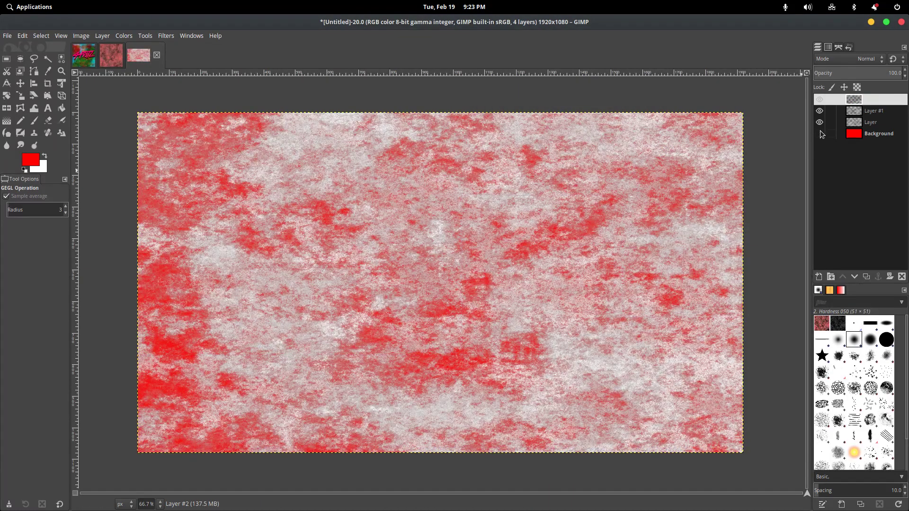
{"action": "left_click", "coordinate": [821, 134]}
{"action": "left_click", "coordinate": [123, 37]}
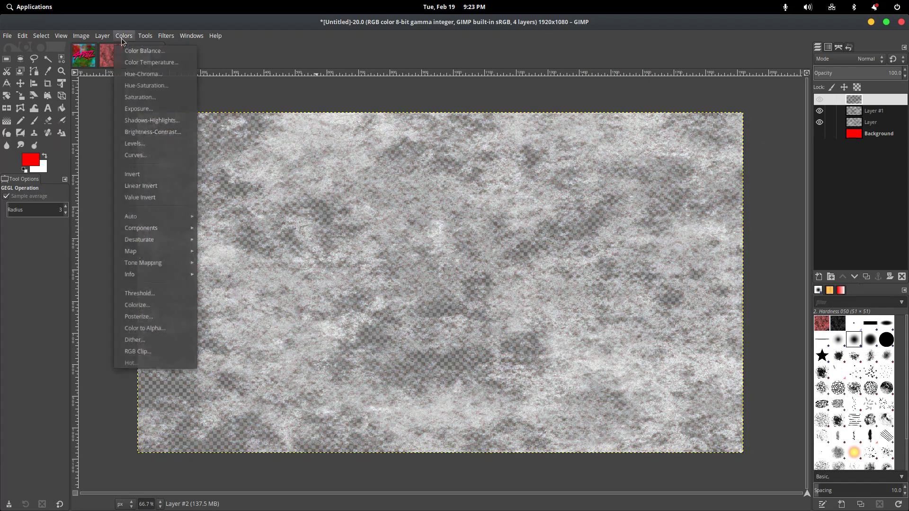
{"action": "left_click", "coordinate": [138, 171]}
Select Layer #1 and invert its colours
{"action": "left_click", "coordinate": [871, 110]}
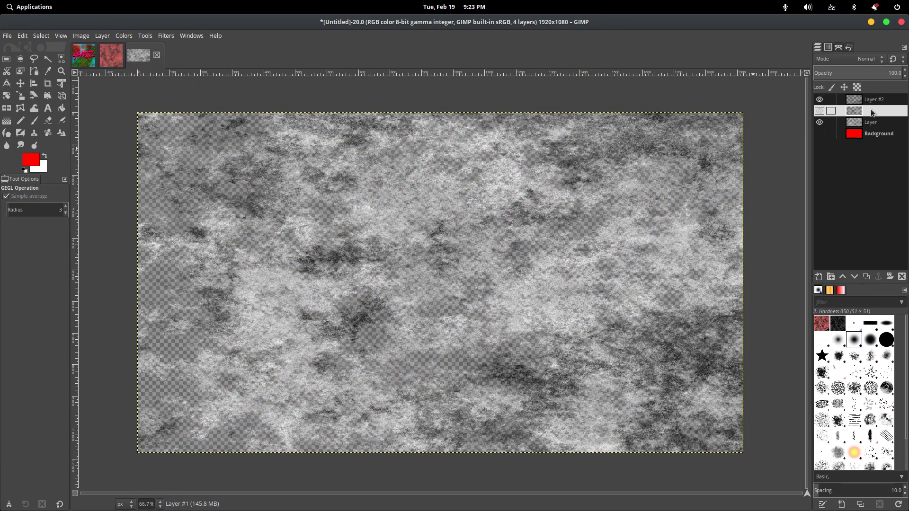
{"action": "left_click", "coordinate": [120, 36]}
{"action": "left_click", "coordinate": [156, 177]}
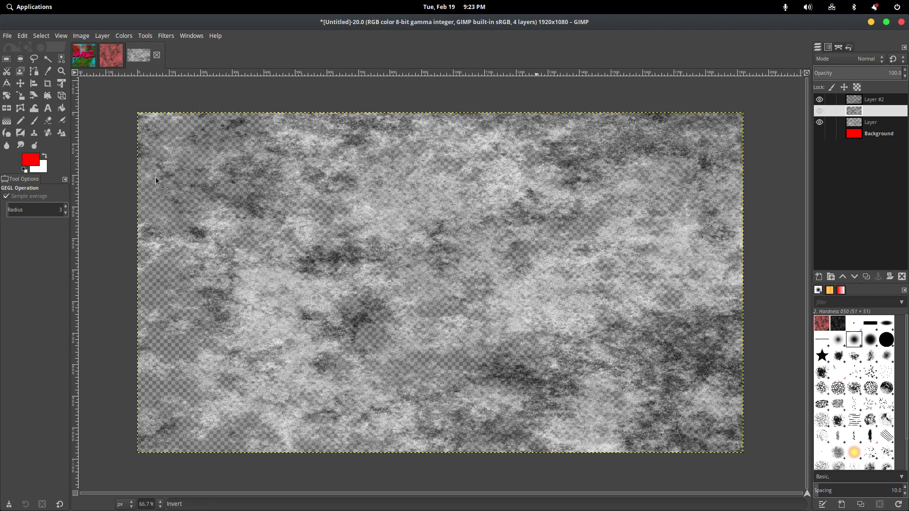
Show the red Background again and invert the bottom plasma layer named Layer
{"action": "left_click", "coordinate": [819, 134]}
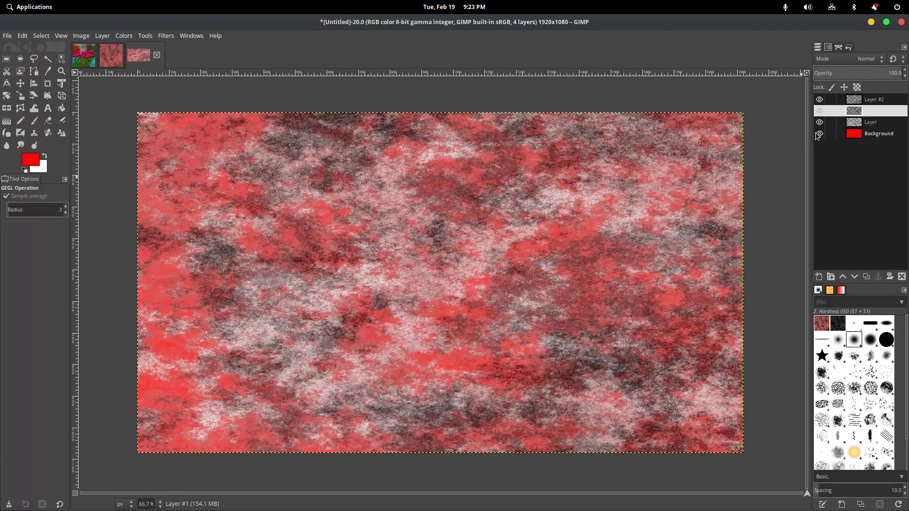
{"action": "left_click", "coordinate": [862, 123]}
{"action": "left_click", "coordinate": [103, 37]}
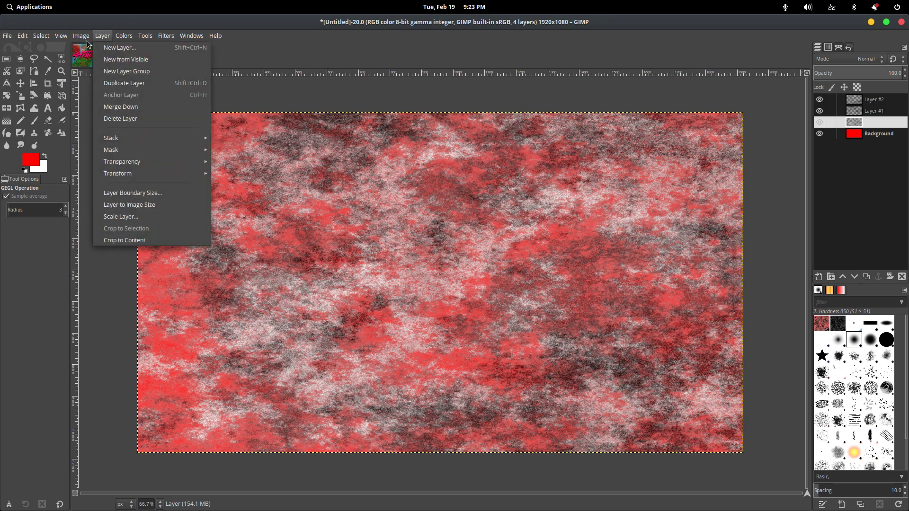
{"action": "mouse_move", "coordinate": [82, 36]}
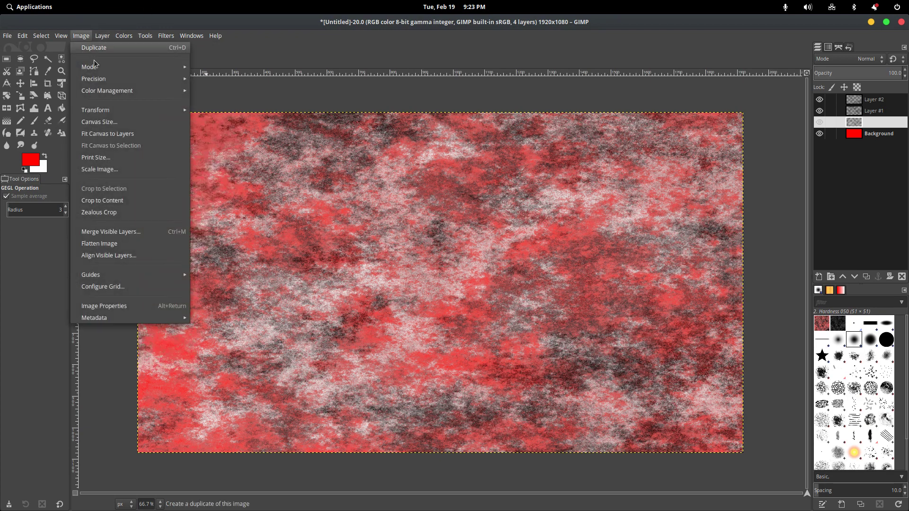
{"action": "mouse_move", "coordinate": [124, 37]}
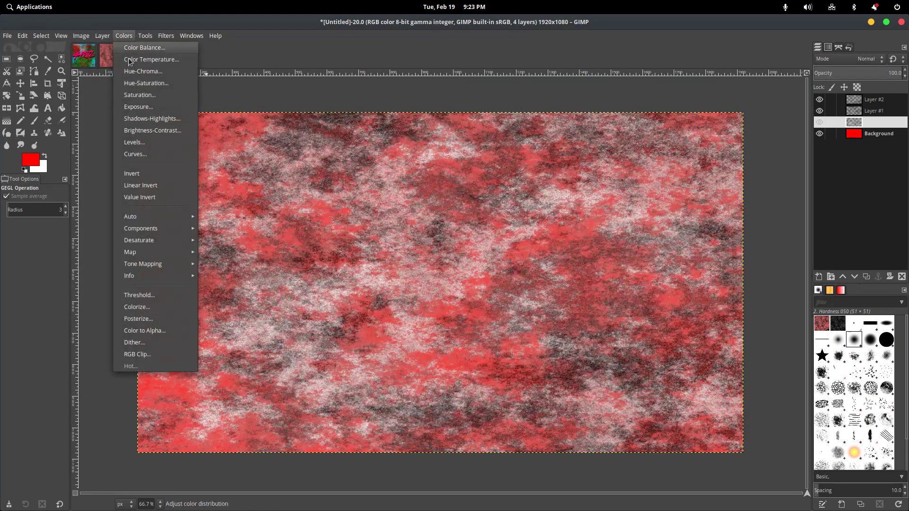
{"action": "left_click", "coordinate": [132, 156]}
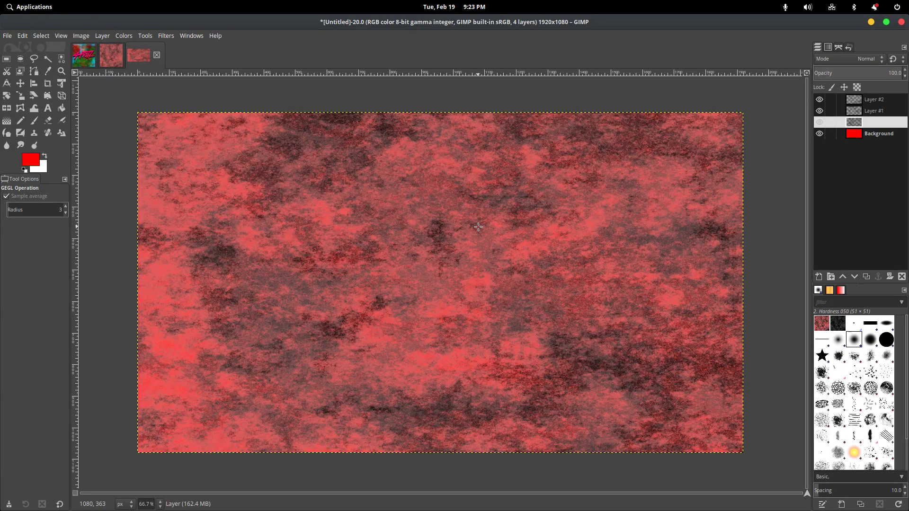
{"action": "left_click", "coordinate": [873, 129]}
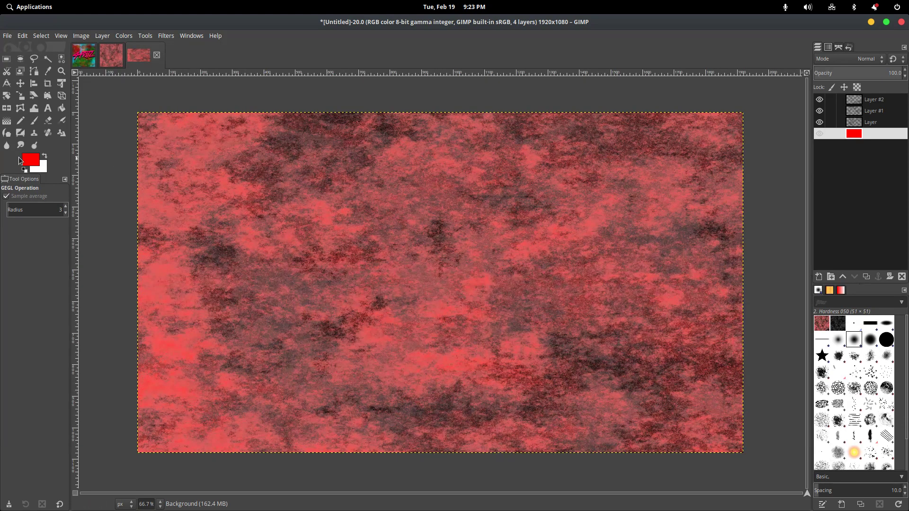
{"action": "left_click", "coordinate": [36, 169]}
{"action": "left_click", "coordinate": [234, 175]}
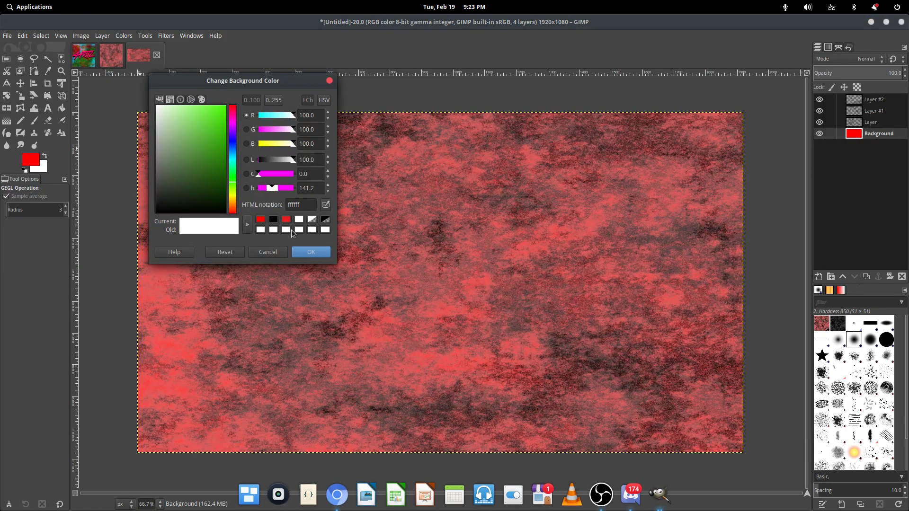
{"action": "left_click", "coordinate": [311, 251]}
{"action": "left_click", "coordinate": [31, 159]}
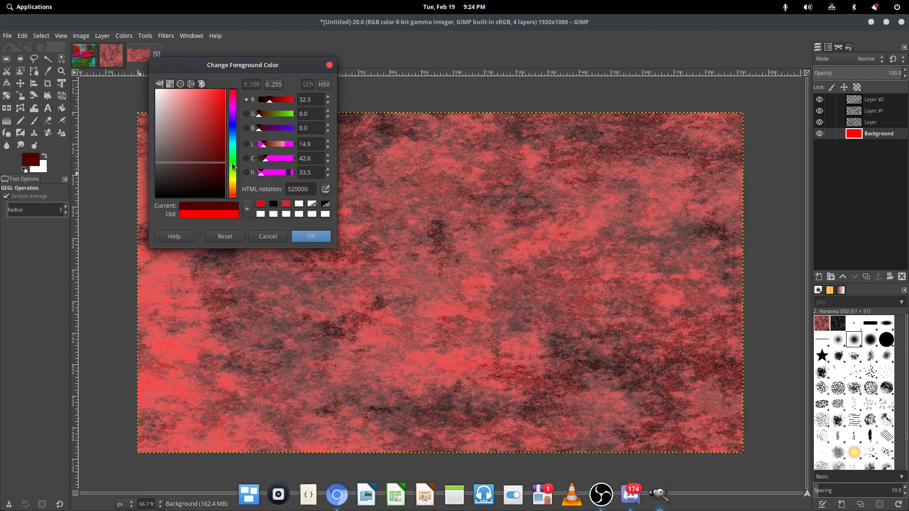
{"action": "left_click", "coordinate": [232, 126]}
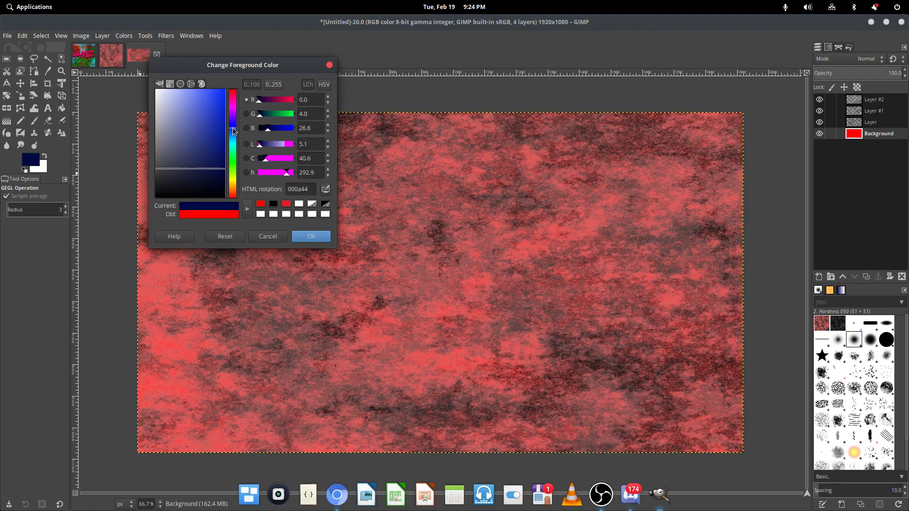
{"action": "left_click", "coordinate": [312, 237]}
{"action": "key", "text": "shift+b"}
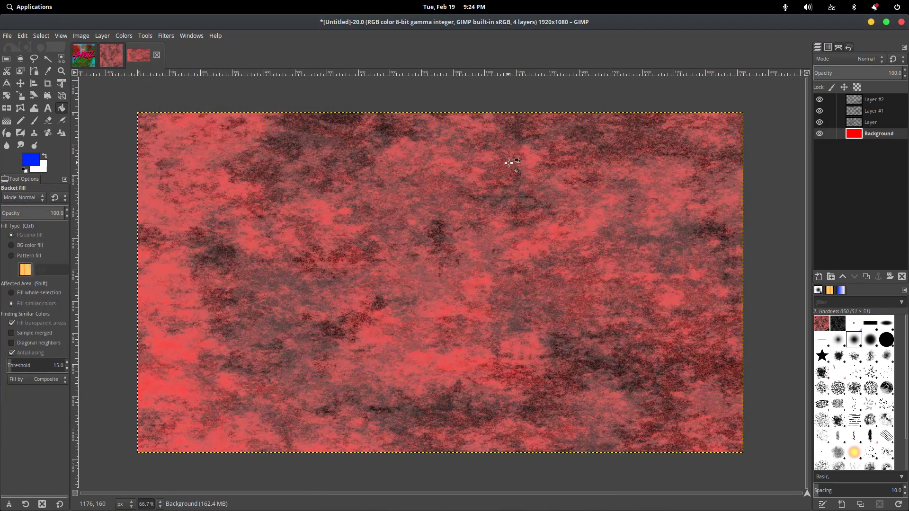
{"action": "left_click", "coordinate": [429, 167]}
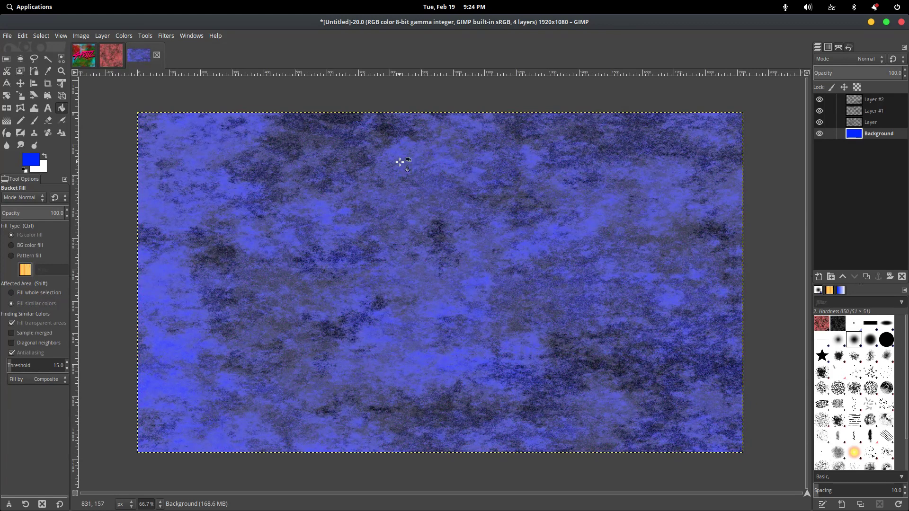
{"action": "left_click", "coordinate": [26, 163]}
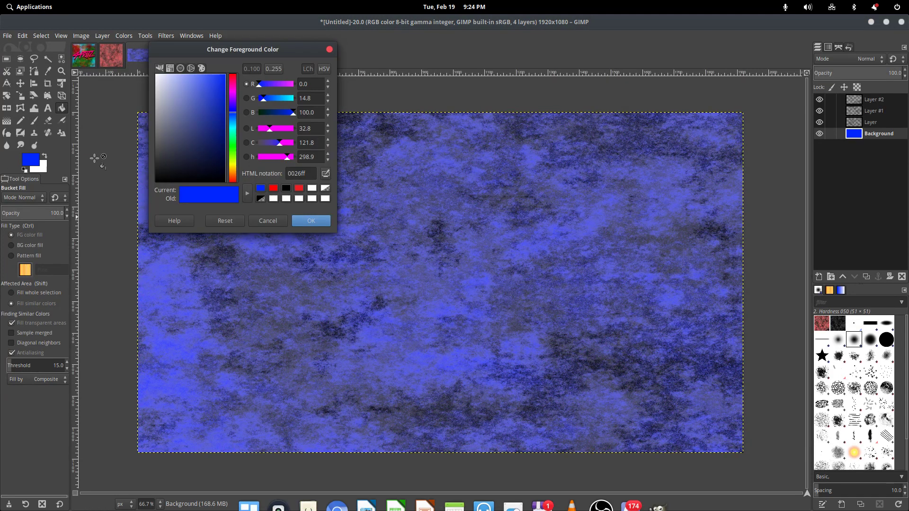
{"action": "left_click", "coordinate": [236, 75]}
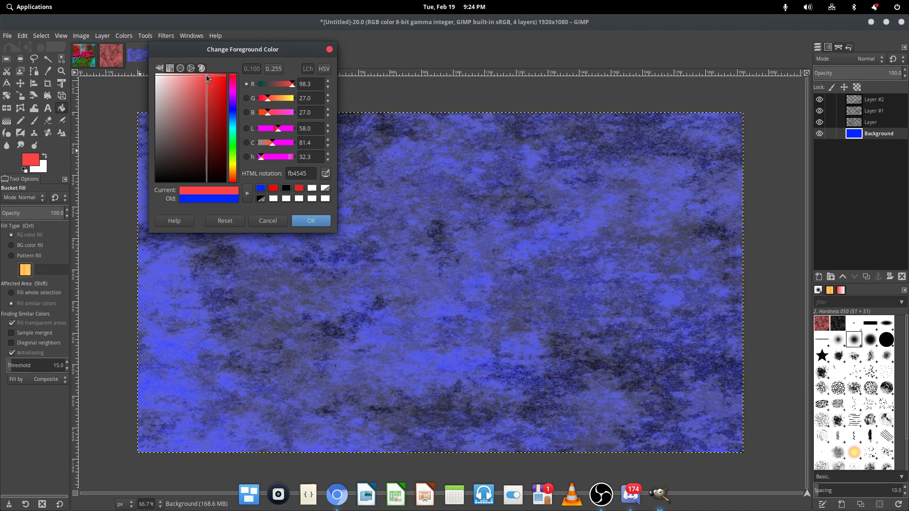
{"action": "left_click", "coordinate": [310, 221]}
{"action": "left_click", "coordinate": [384, 267]}
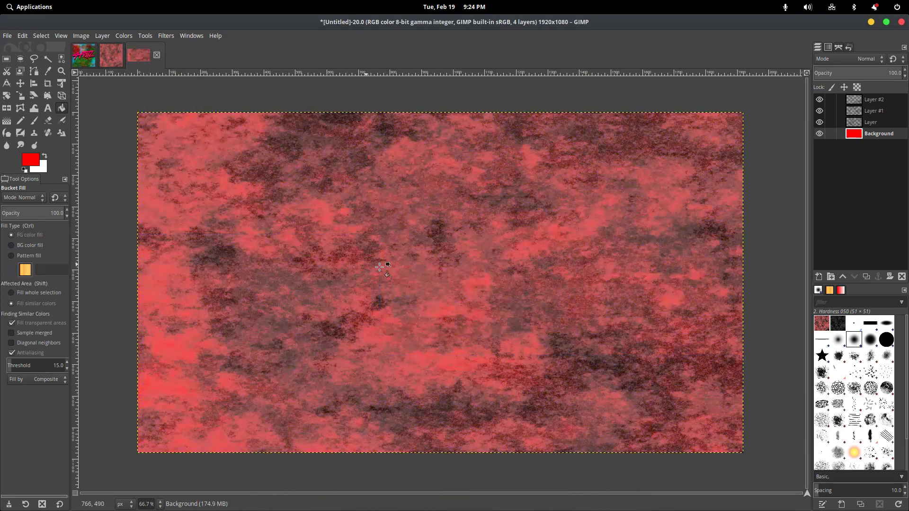